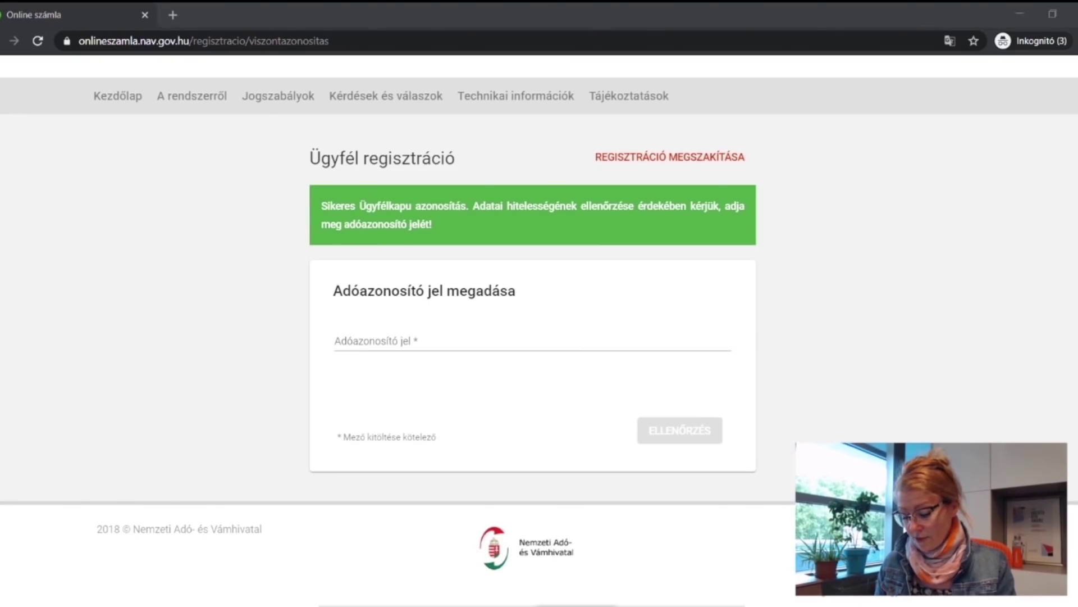
Paste the tax identification number into Adóazonosító jel and run ELLENŐRZÉS.
mouse_move(556, 344)
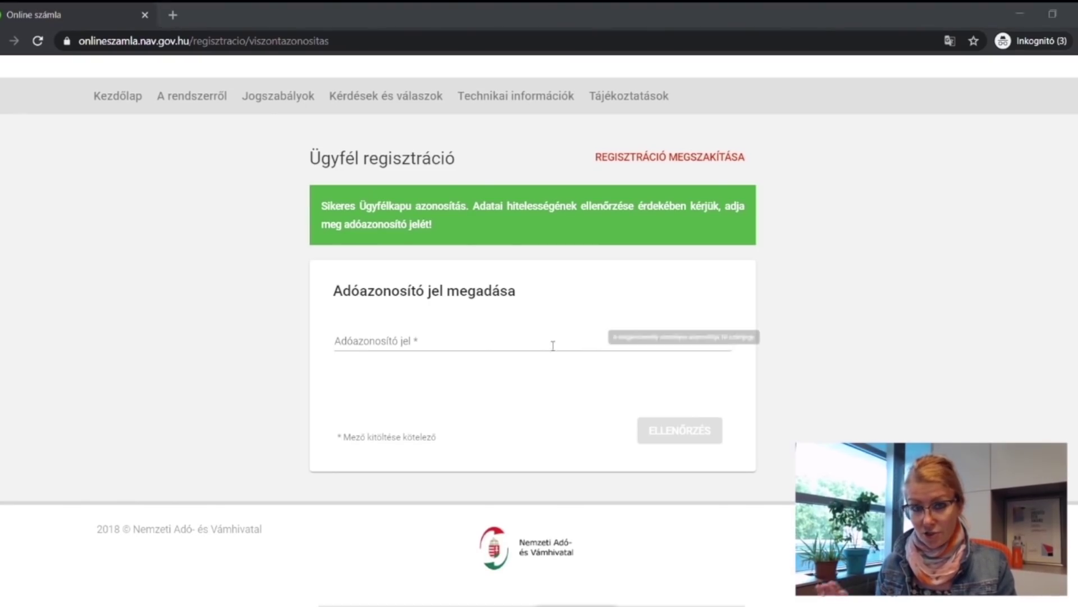
click(371, 344)
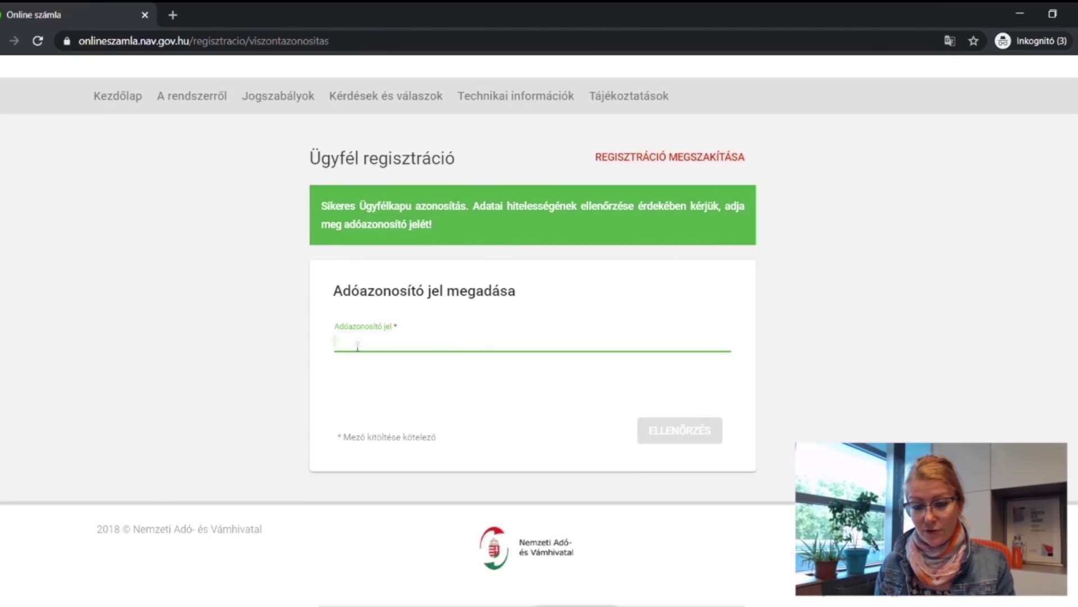
key(ctrl+v)
click(691, 442)
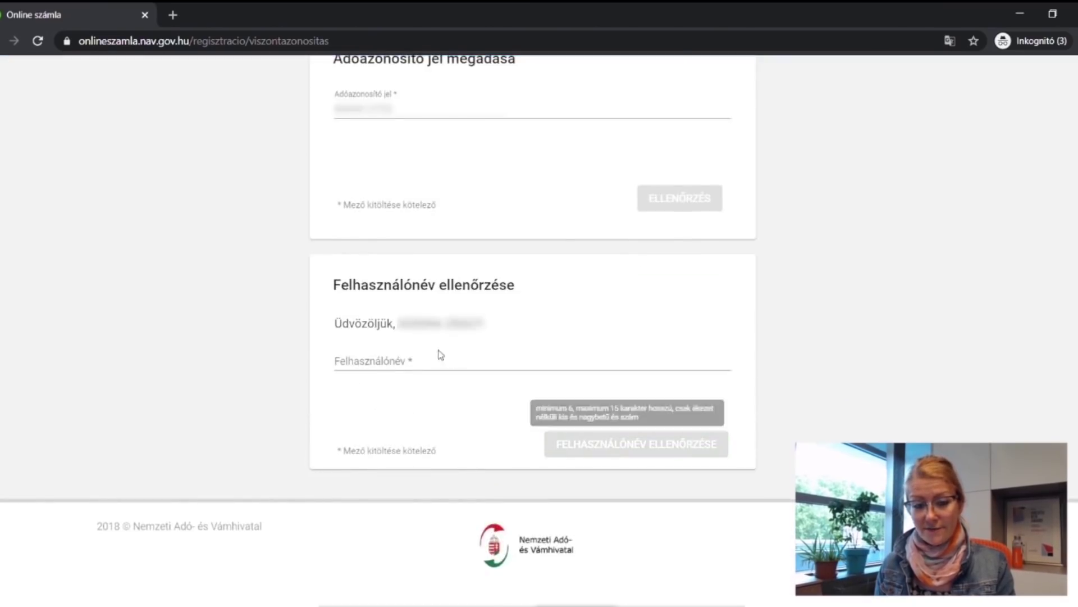
Paste the chosen username and check it with FELHASZNÁLÓNÉV ELLENŐRZÉSE.
click(351, 365)
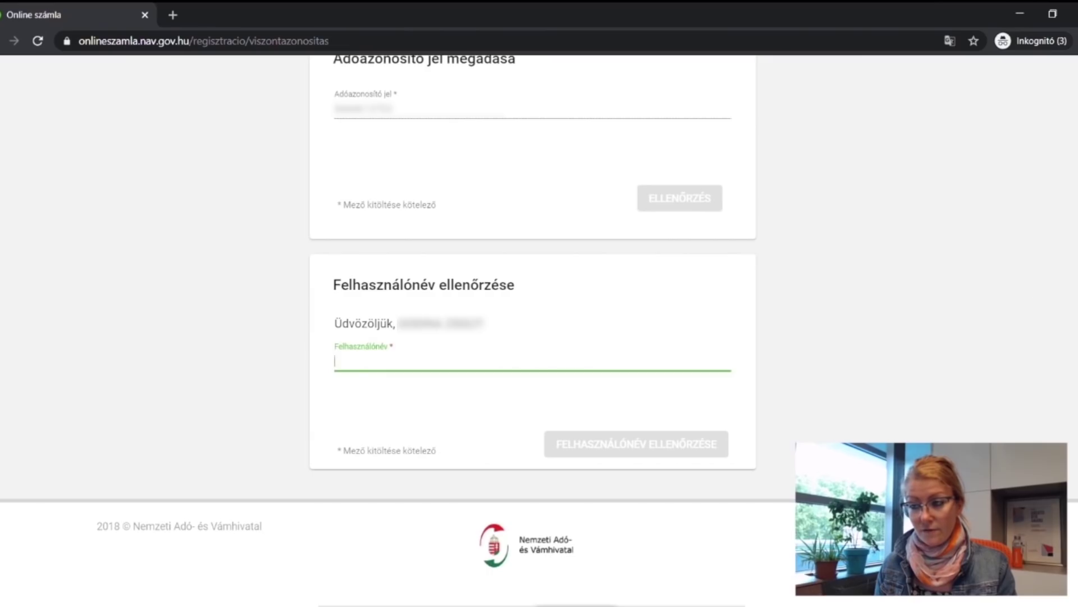
key(alt+Tab)
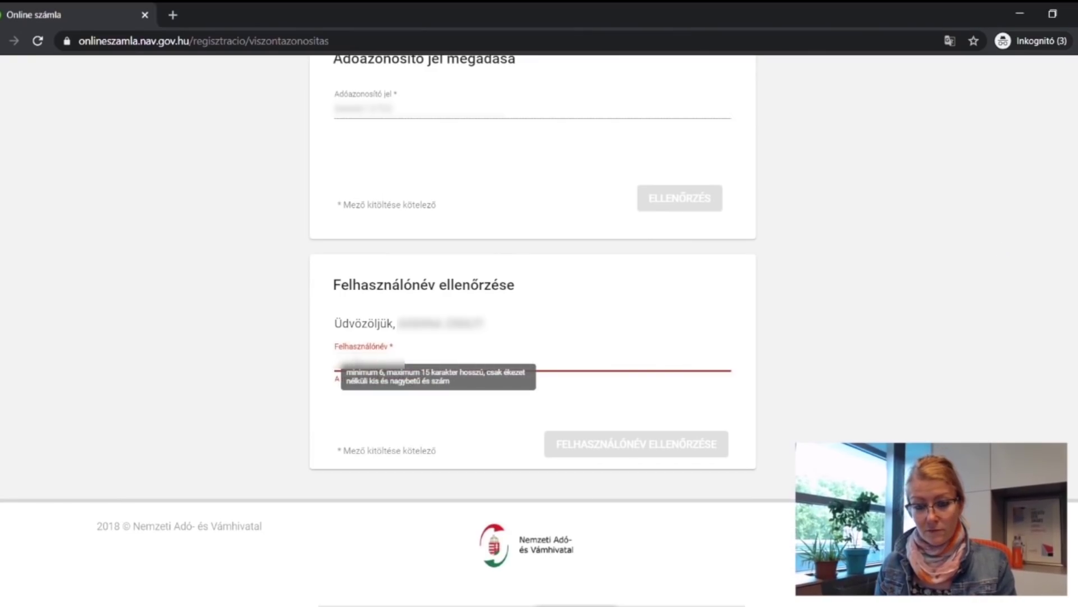
key(ctrl+v)
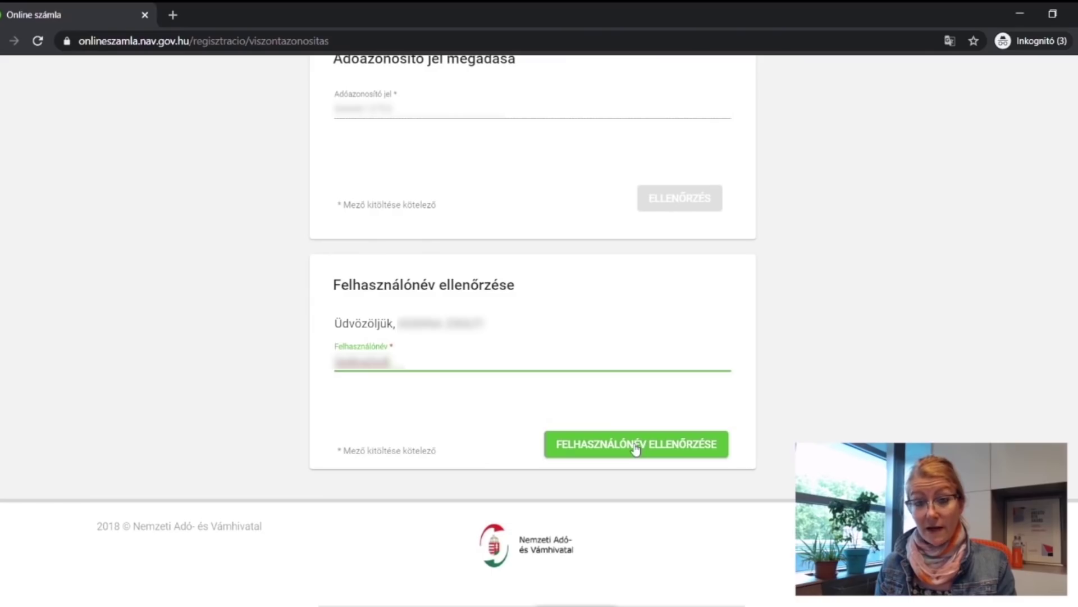
click(636, 445)
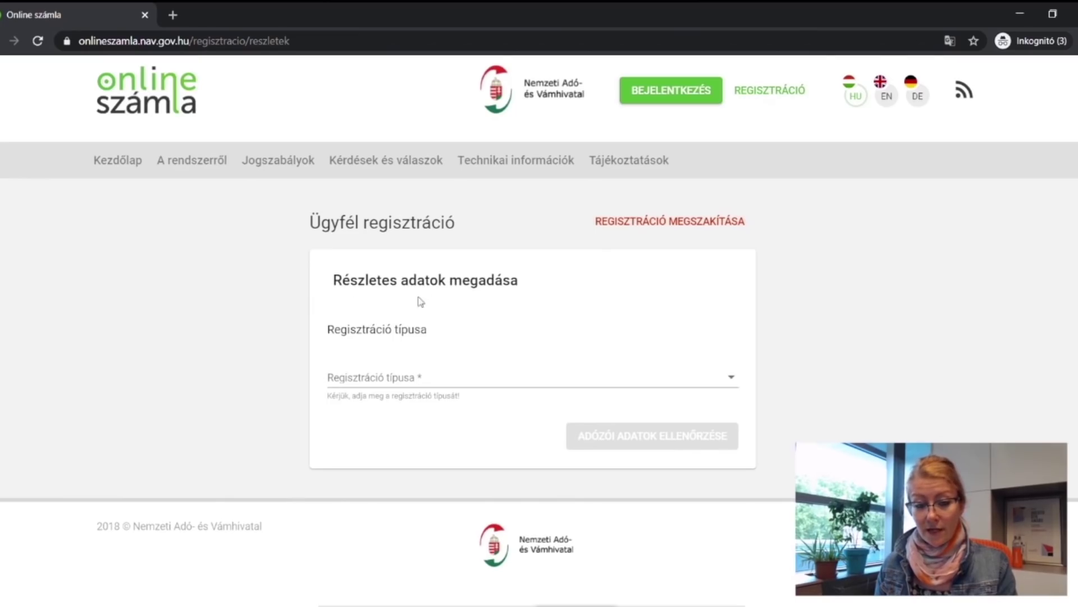
Choose Egyéni vállalkozó (magánszemély) as registration type and paste the tax number into Adószám.
click(460, 388)
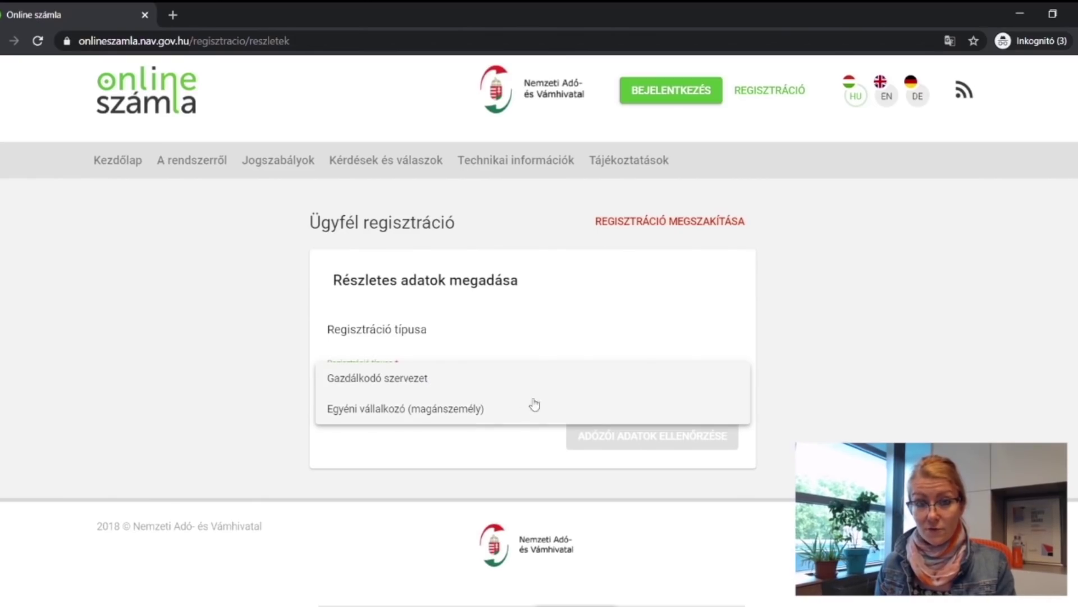
click(479, 414)
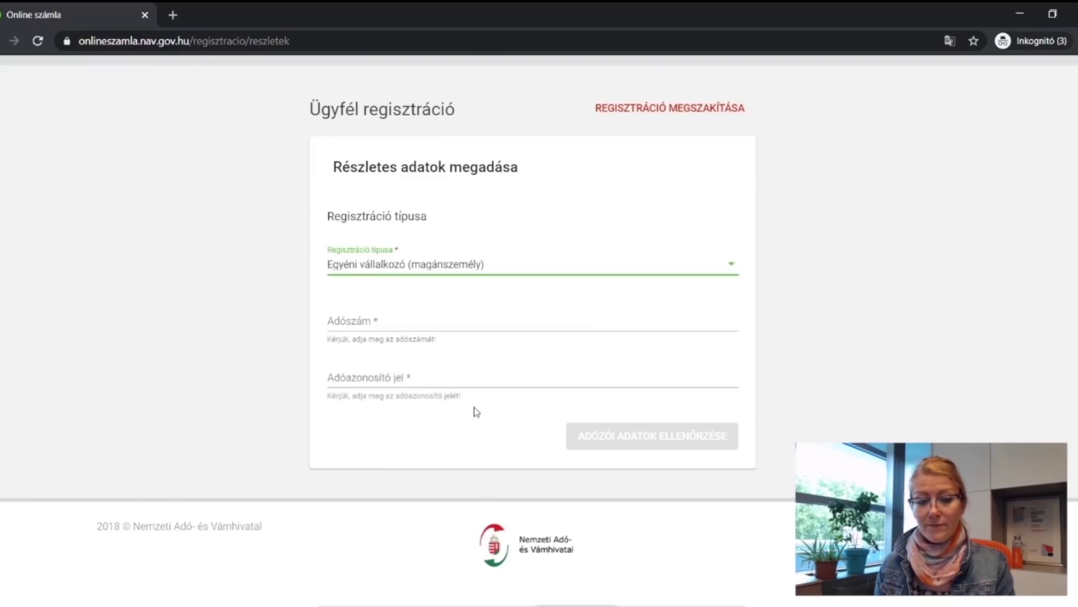
click(420, 330)
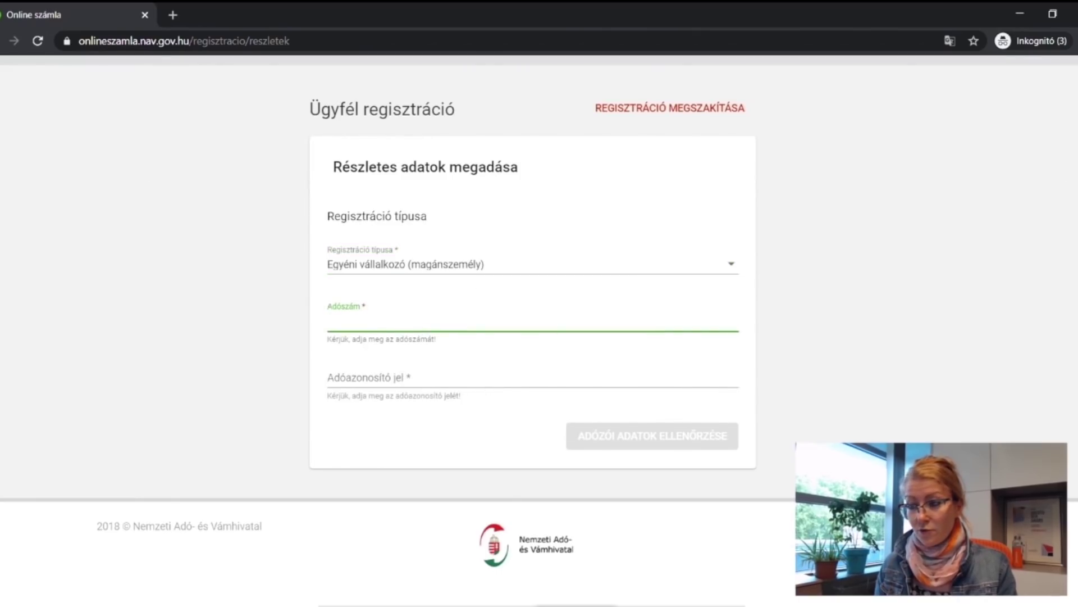
key(alt+Tab)
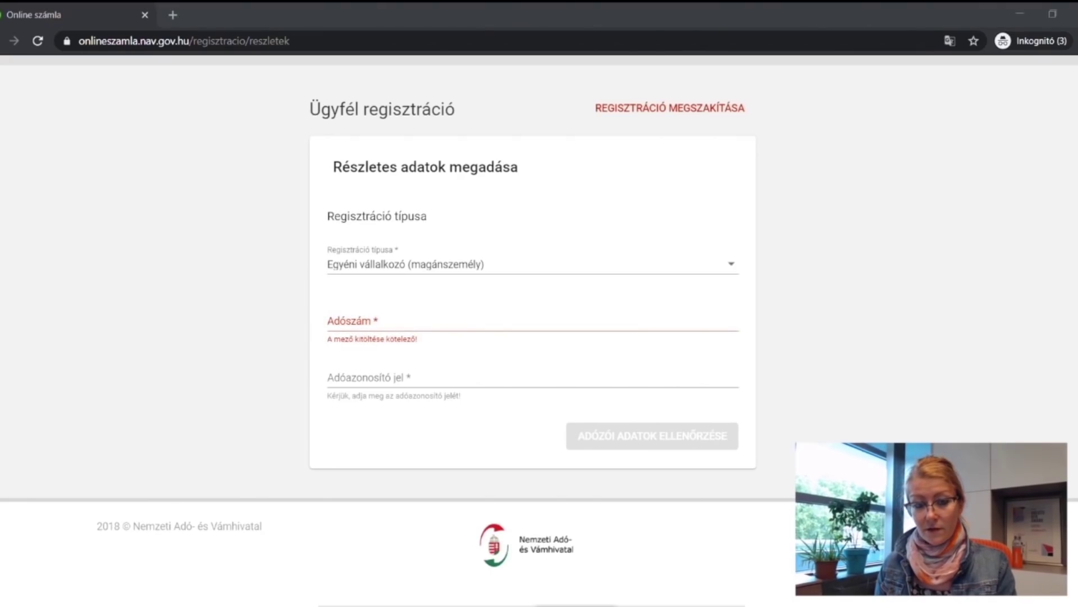
click(356, 322)
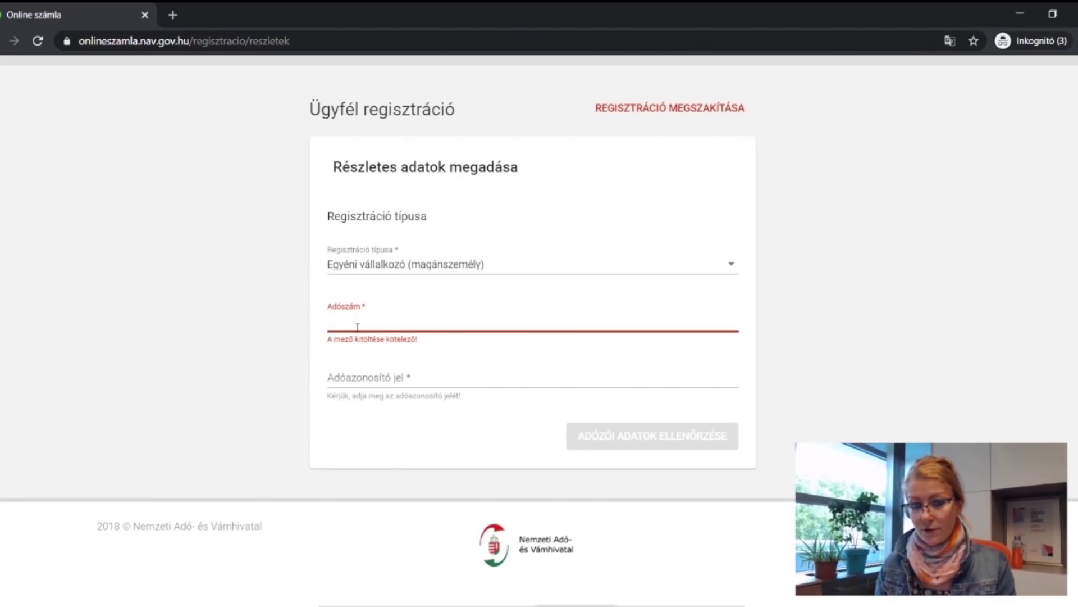
key(ctrl+v)
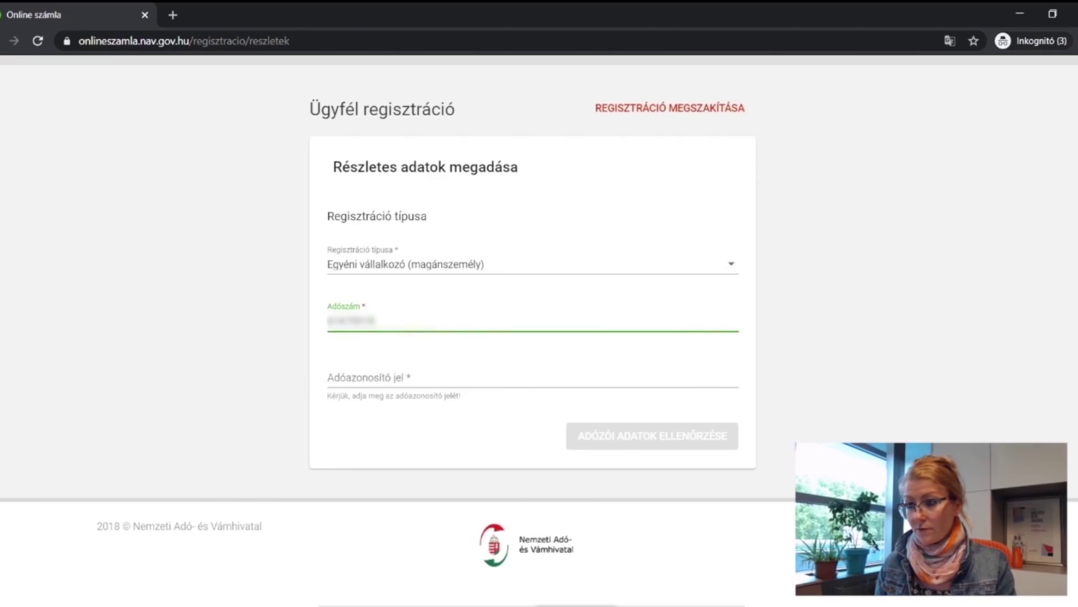
Paste the tax identification number and submit with ADÓZÓI ADATOK ELLENŐRZÉSE.
key(alt+Tab)
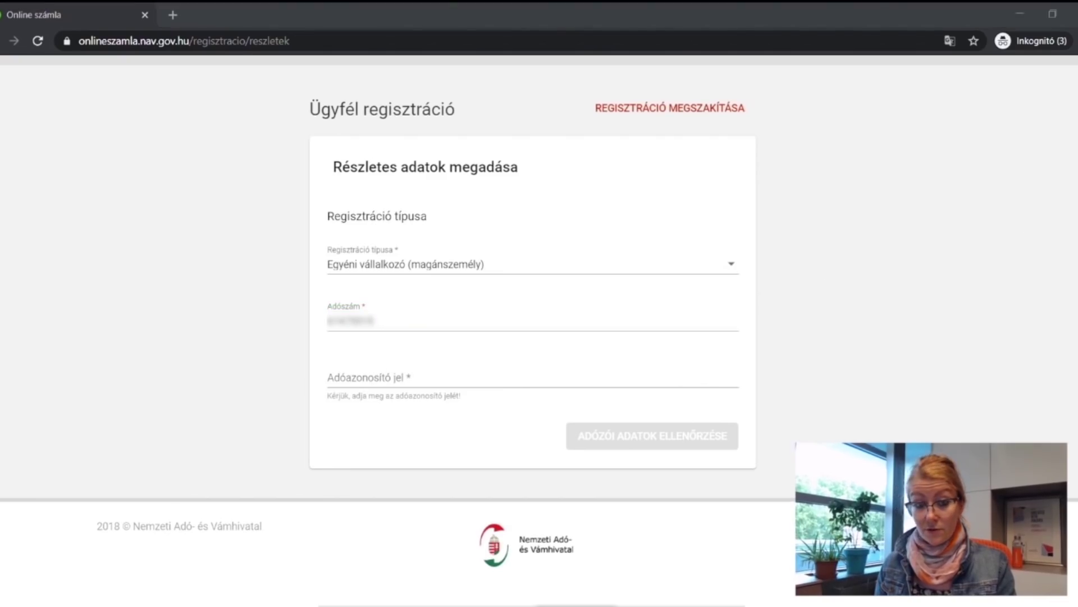
click(388, 379)
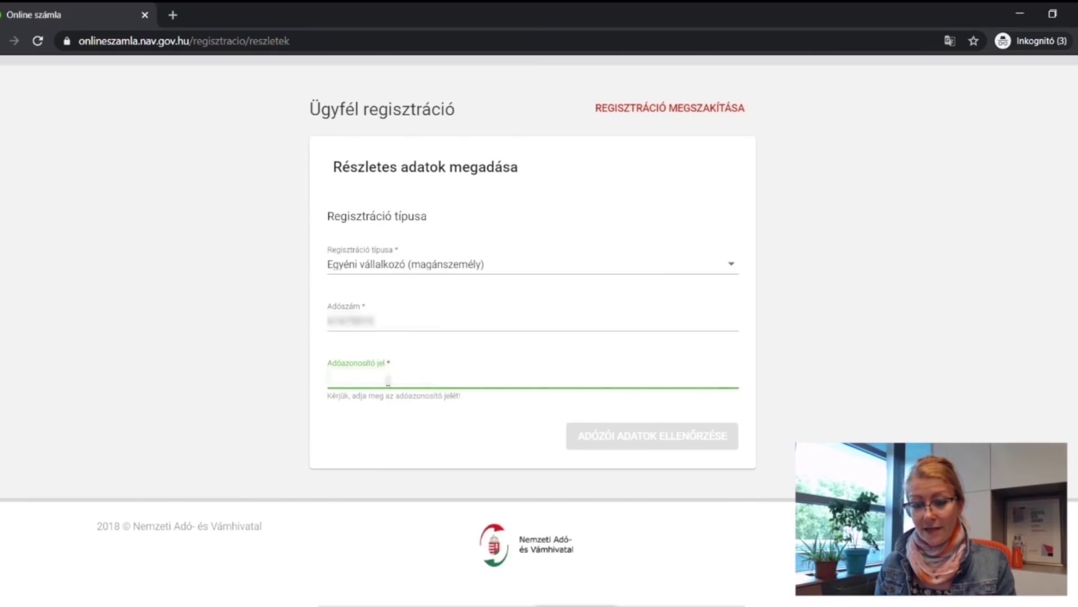
key(ctrl+v)
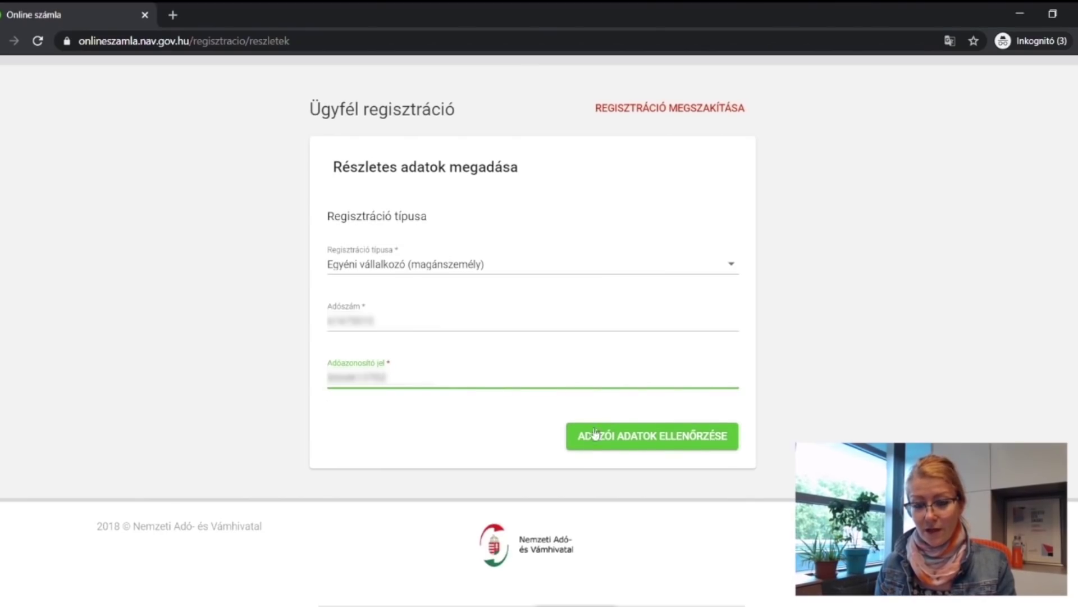
click(640, 443)
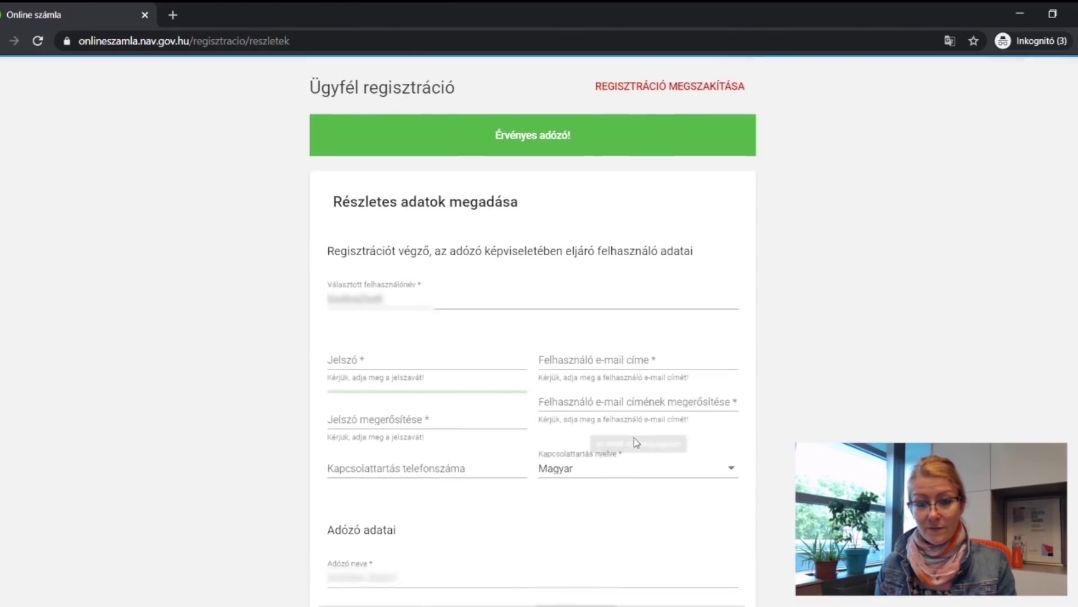
Paste the account password into Jelszó and move to Jelszó megerősítése.
scroll(187, 376, down, 1)
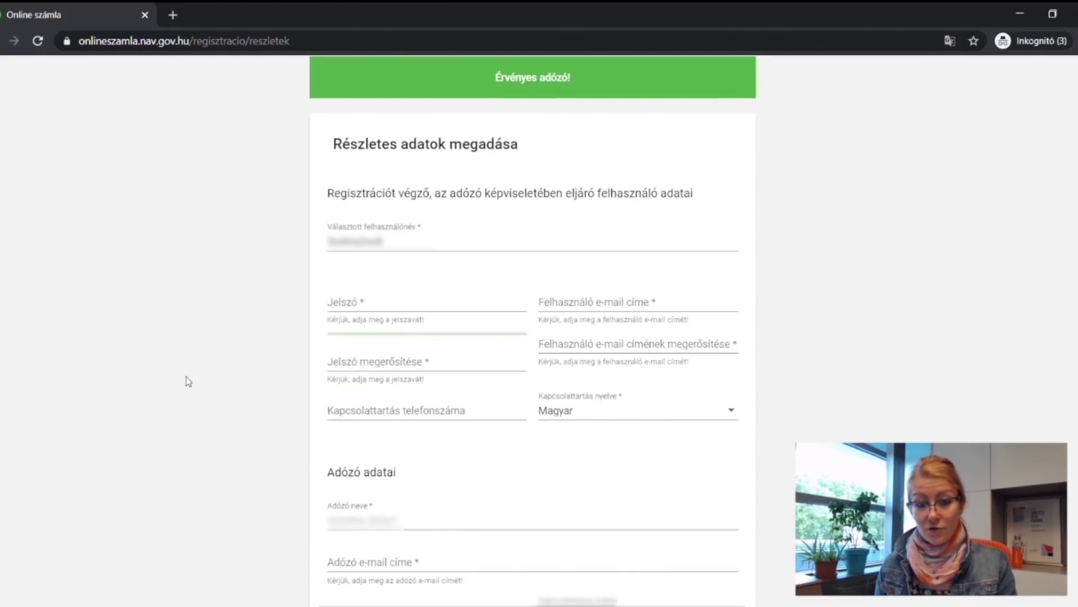
scroll(219, 329, down, 1)
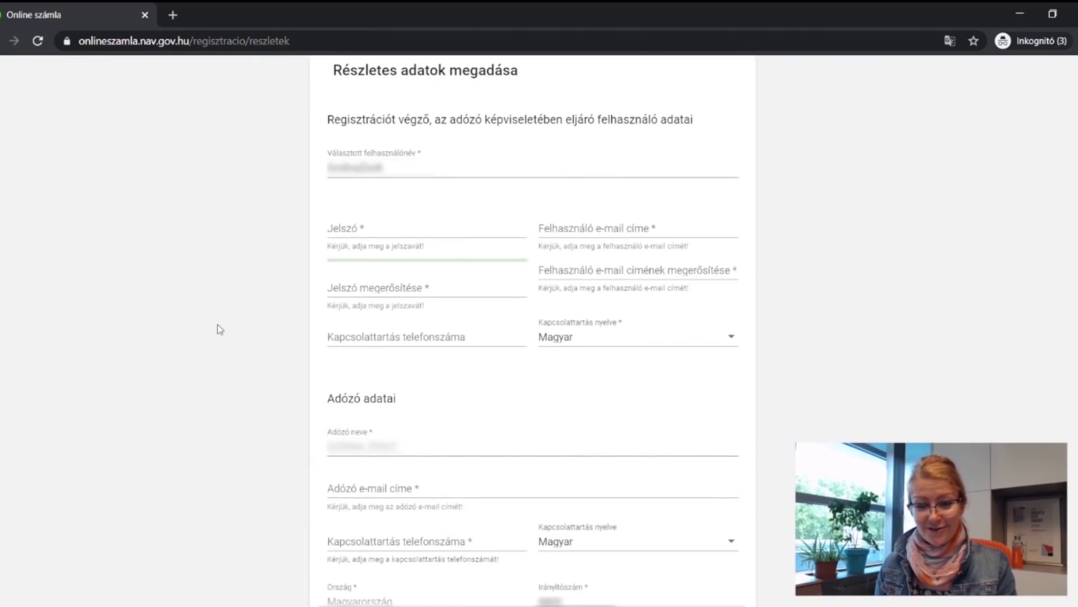
click(364, 230)
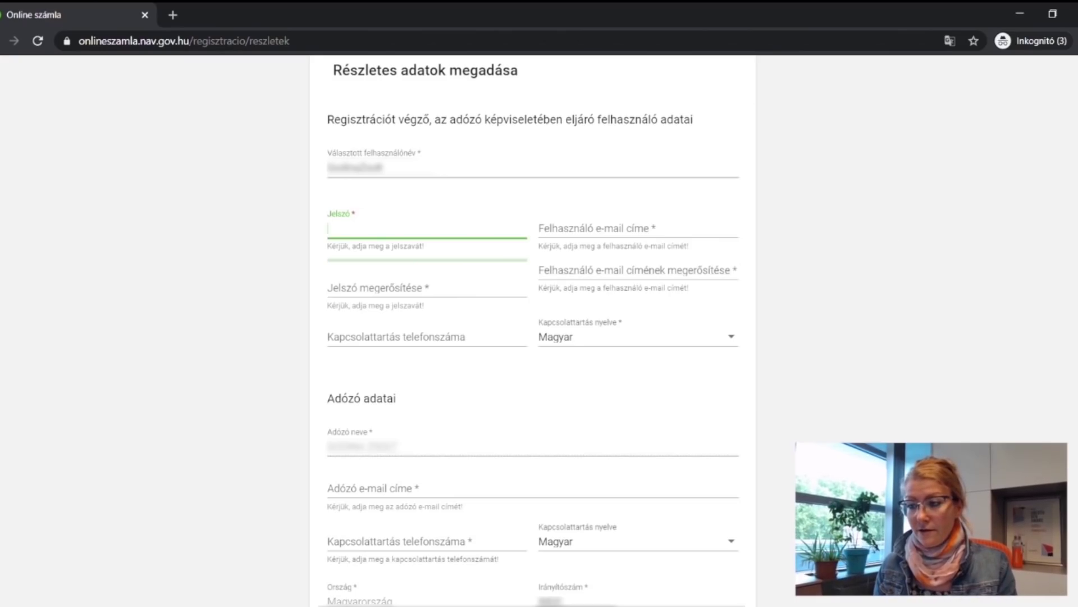
key(alt+Tab)
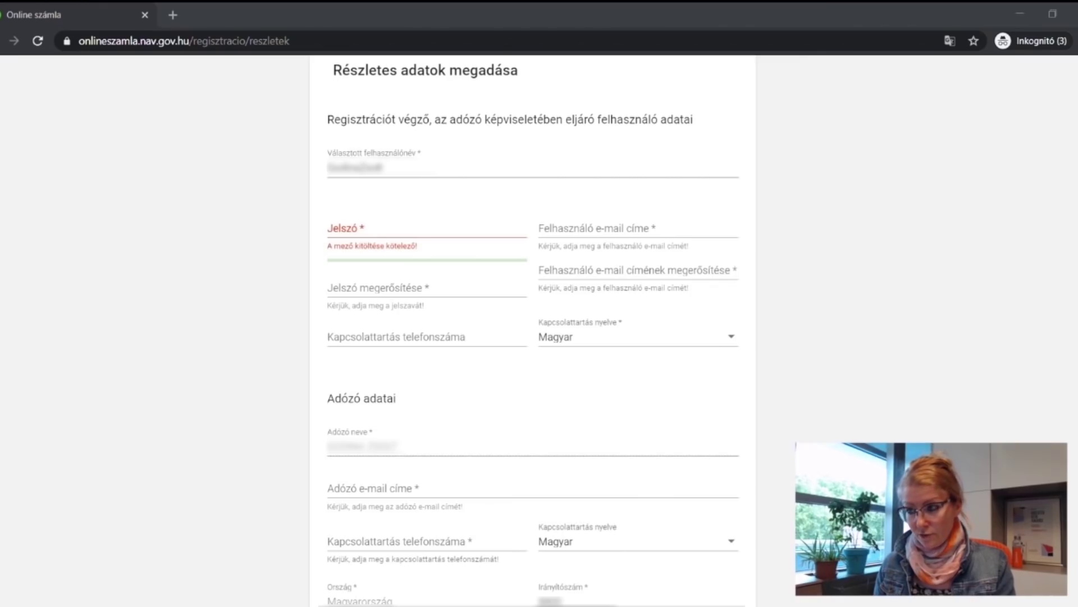
click(408, 238)
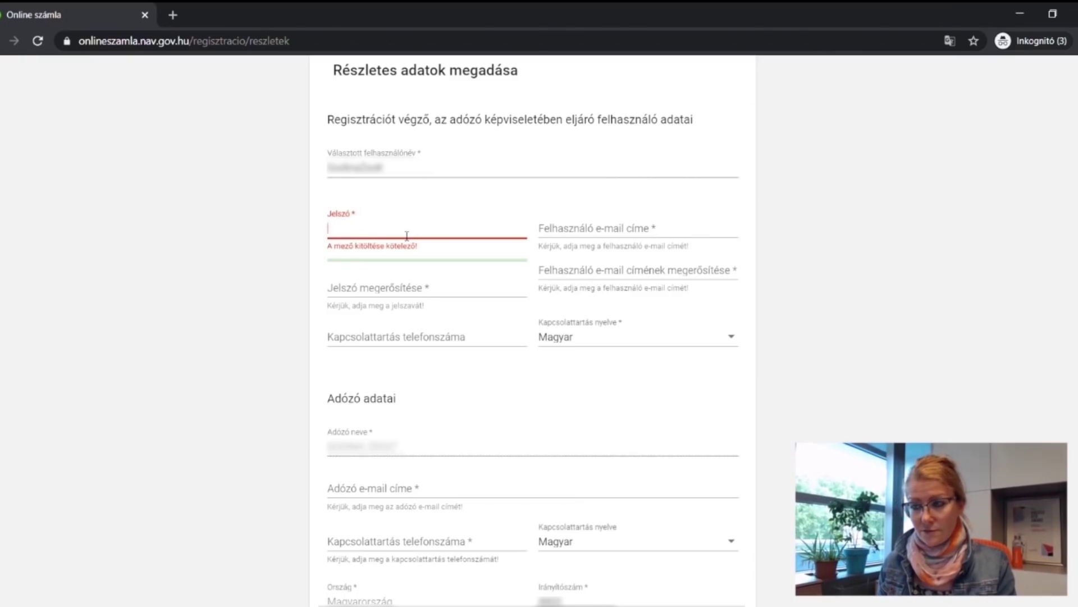
key(ctrl+v)
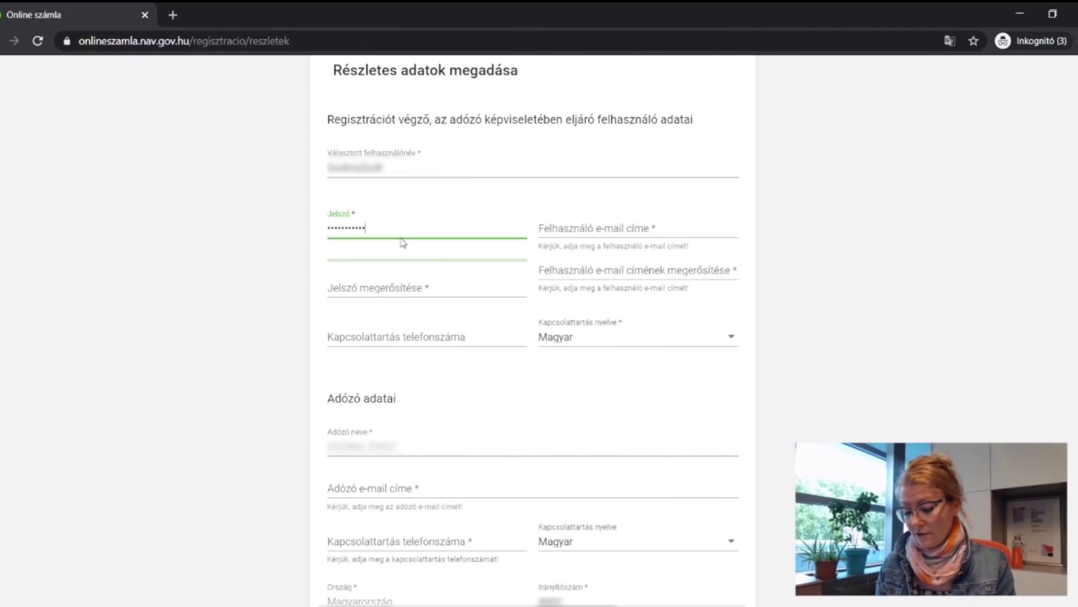
click(387, 291)
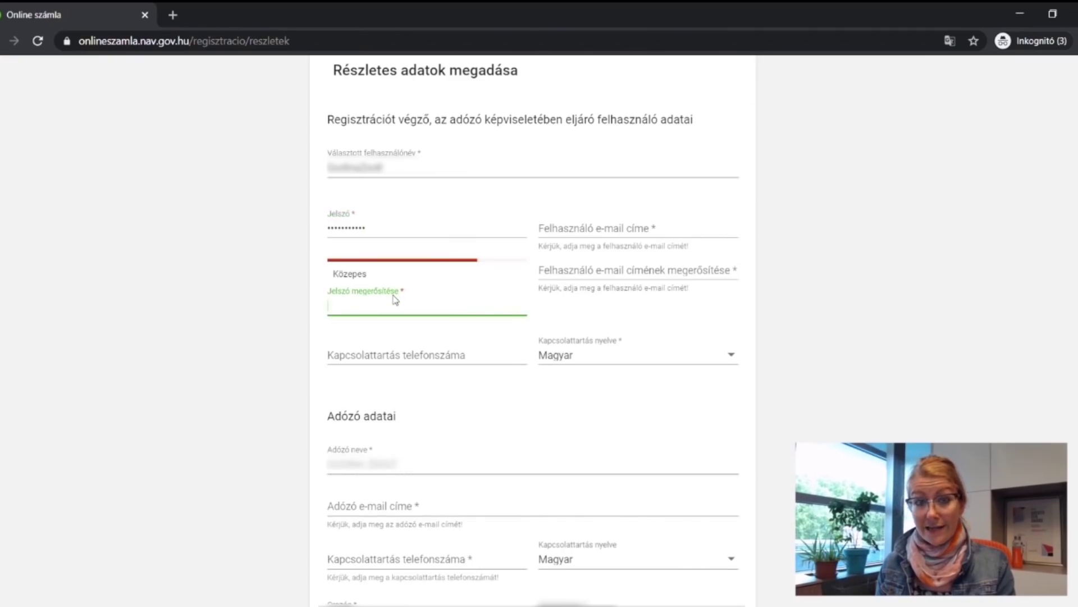
Enter the user's e-mail address in Felhasználó e-mail címe and retype it in the confirmation field.
click(582, 234)
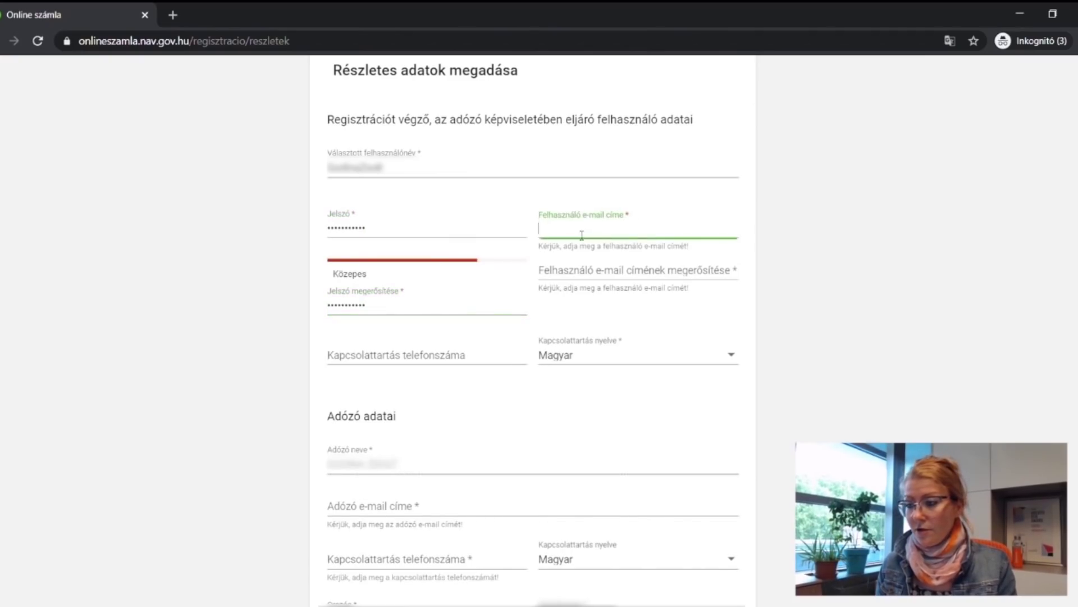
key(alt+Tab)
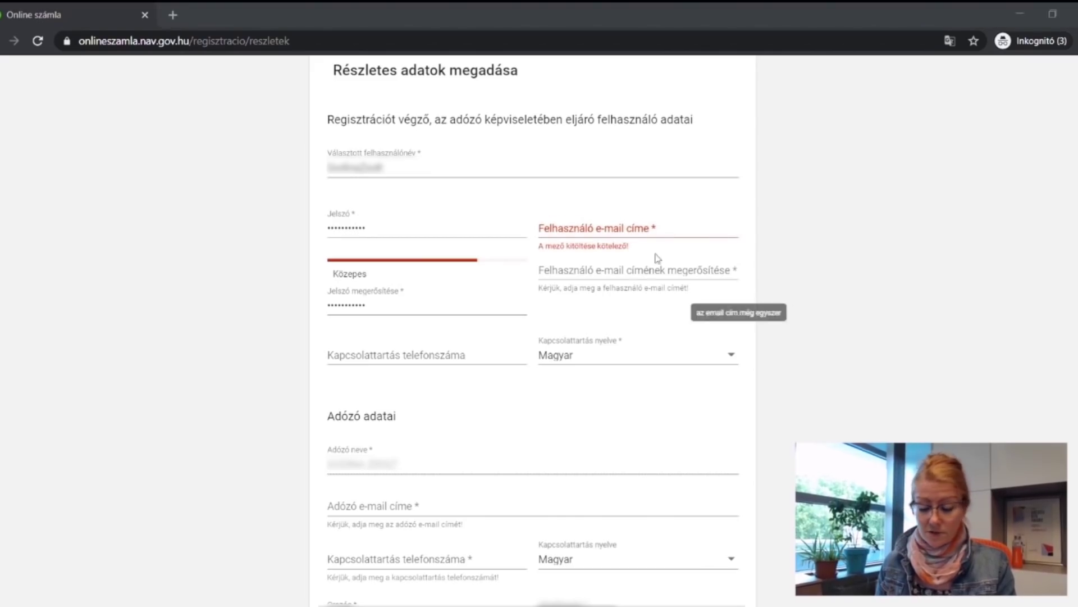
click(586, 235)
key(ctrl+v)
click(585, 273)
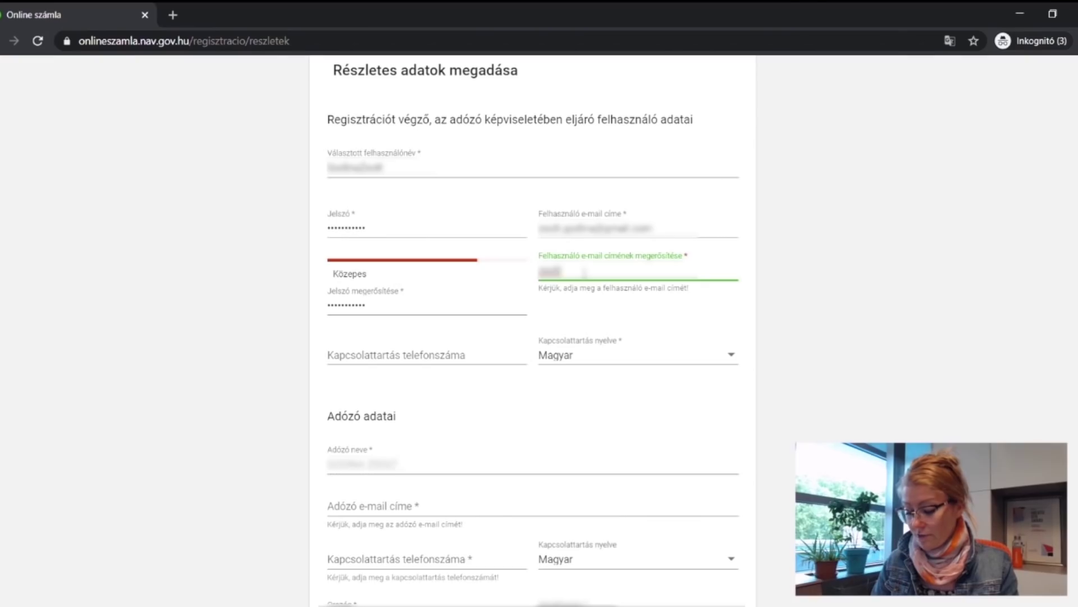
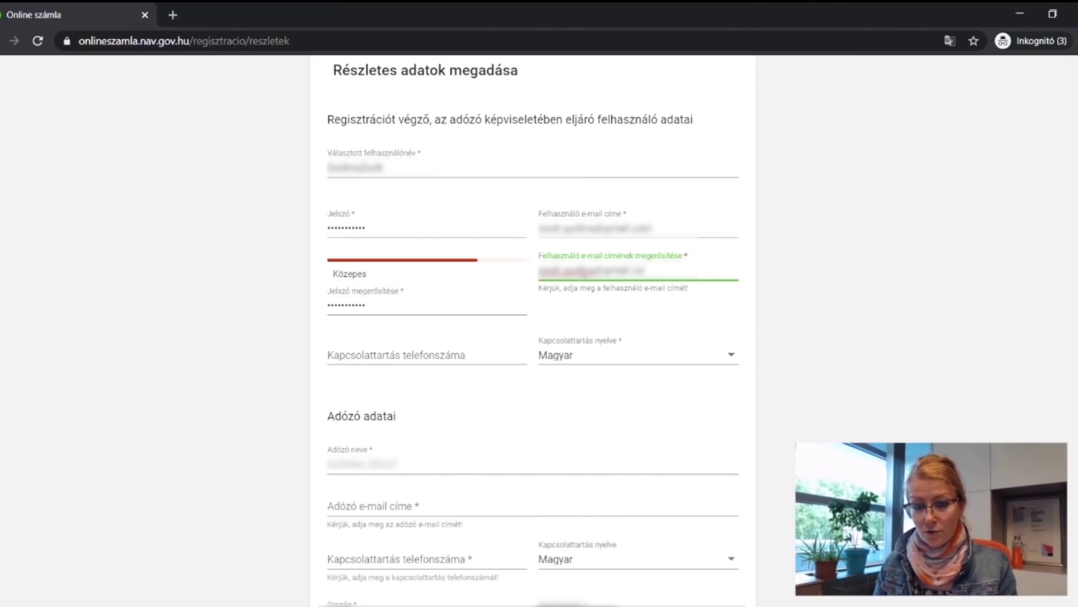
scroll(556, 243, down, 1)
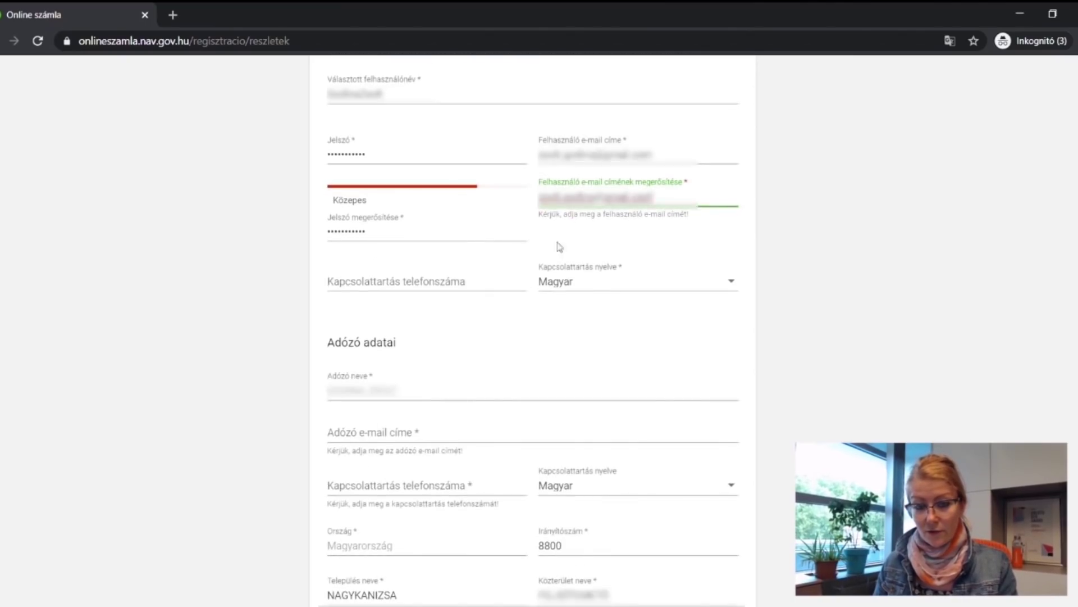
Paste the contact phone number into the Kapcsolattartás telefonszáma field.
click(415, 284)
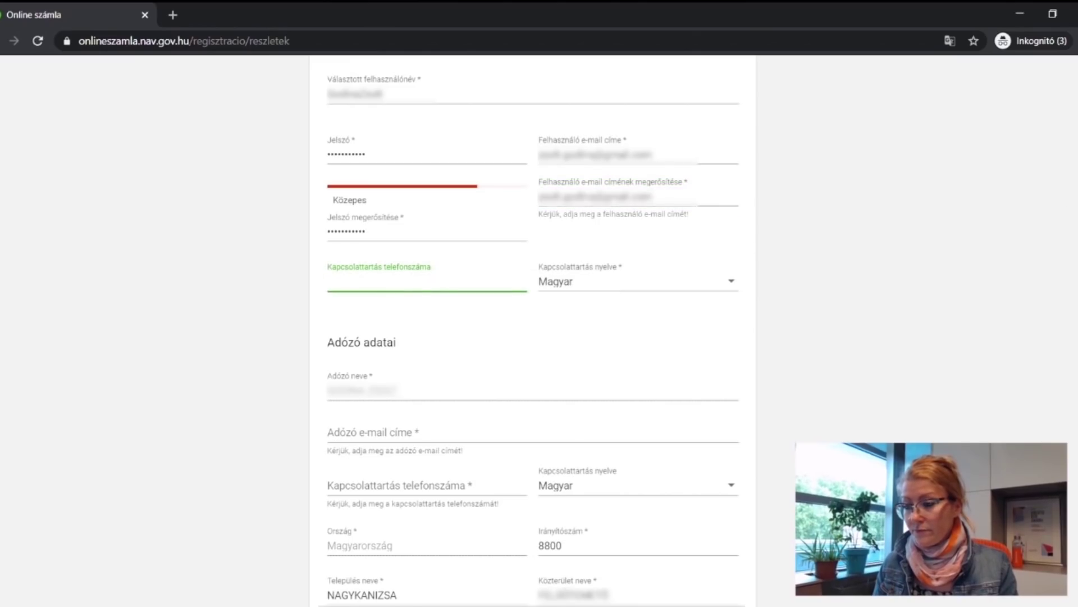
key(alt+Tab)
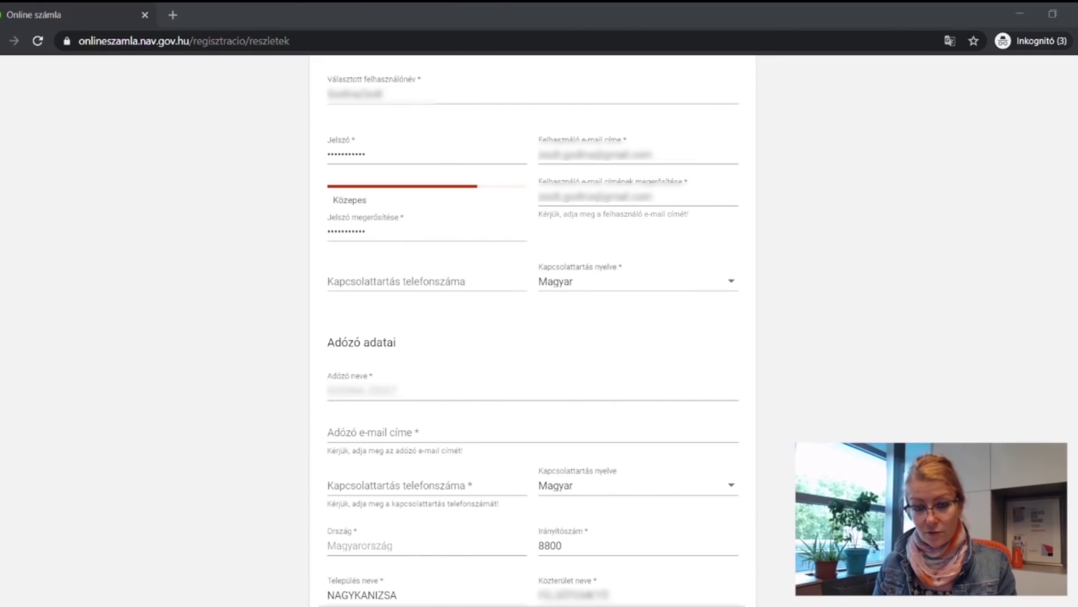
click(432, 290)
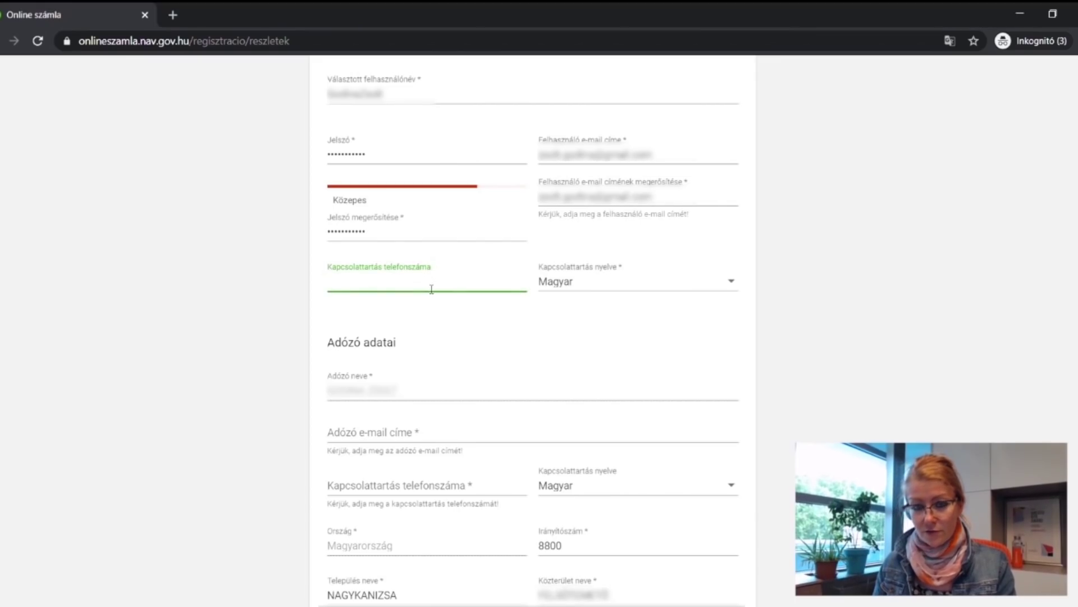
key(ctrl+v)
click(231, 303)
scroll(236, 301, down, 3)
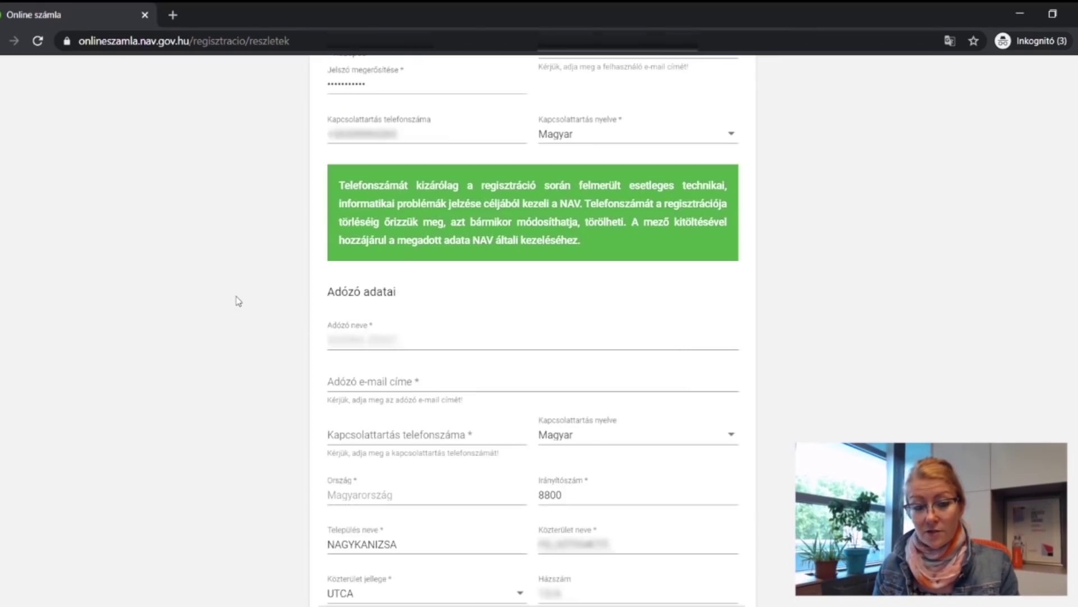
scroll(264, 280, down, 1)
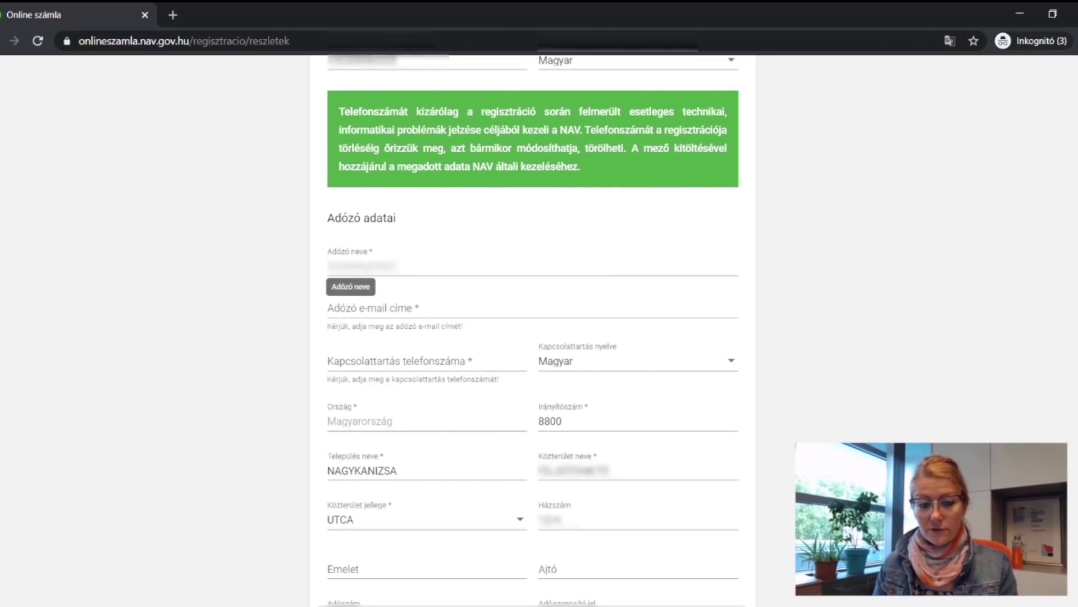
Paste the taxpayer's contact phone number and e-mail address into Adózó e-mail címe.
click(353, 314)
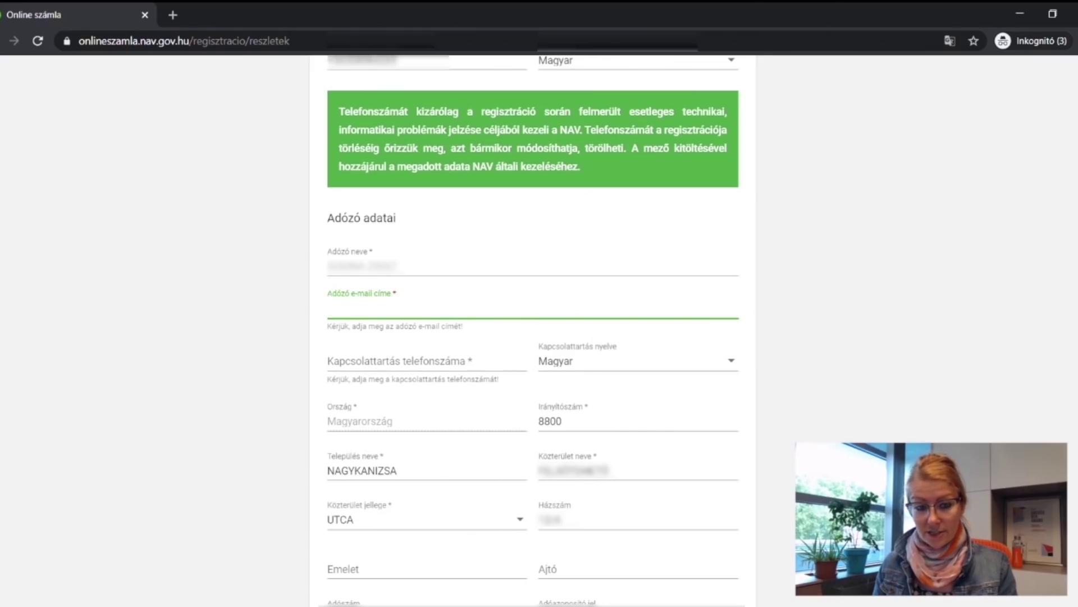
click(372, 360)
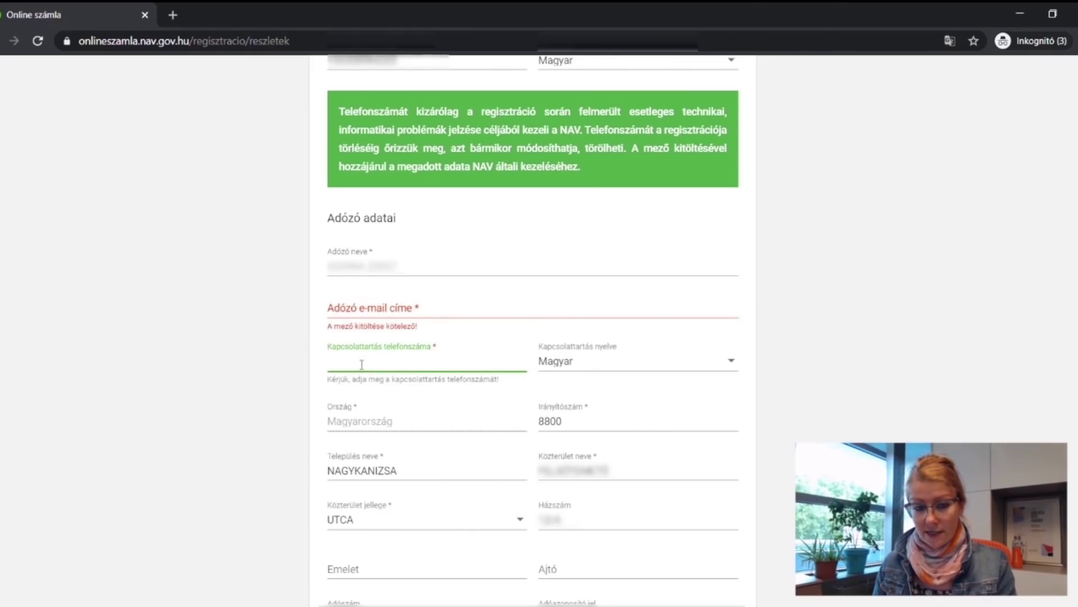
key(ctrl+v)
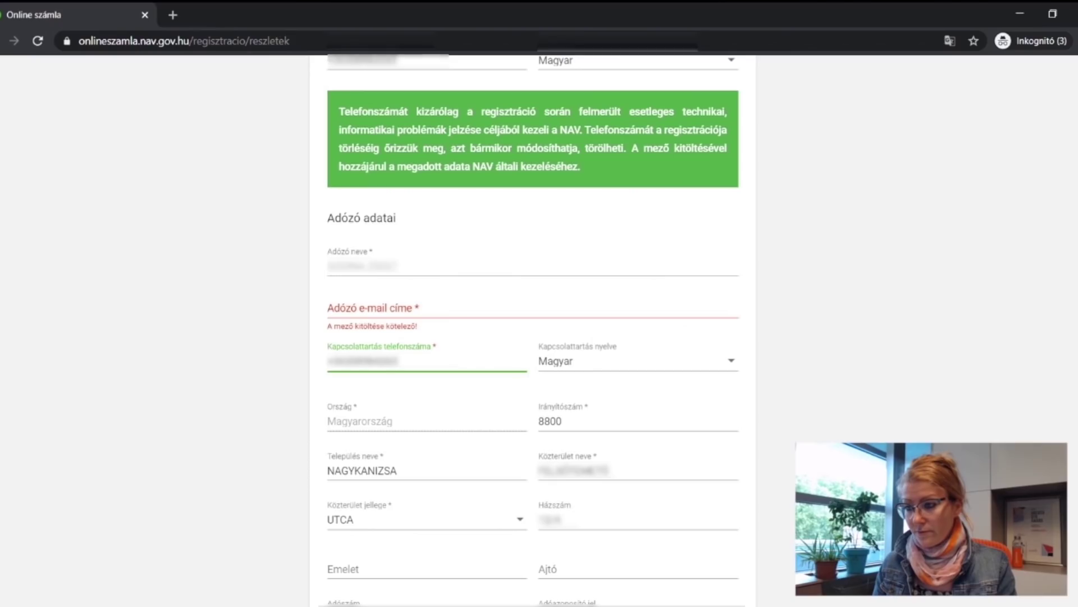
key(alt+Tab)
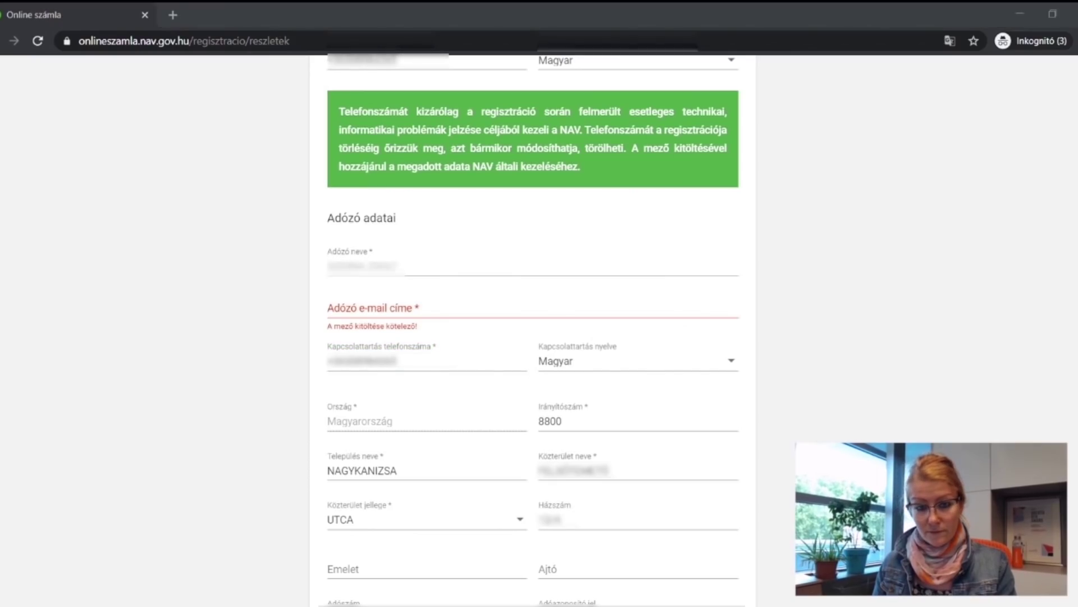
click(428, 313)
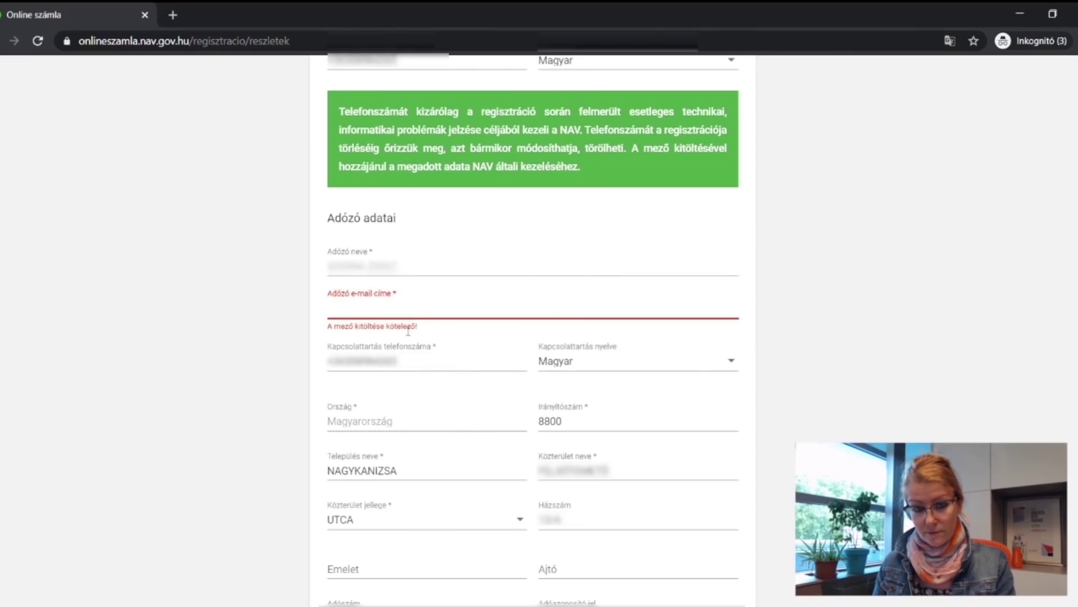
key(ctrl+v)
scroll(365, 326, down, 4)
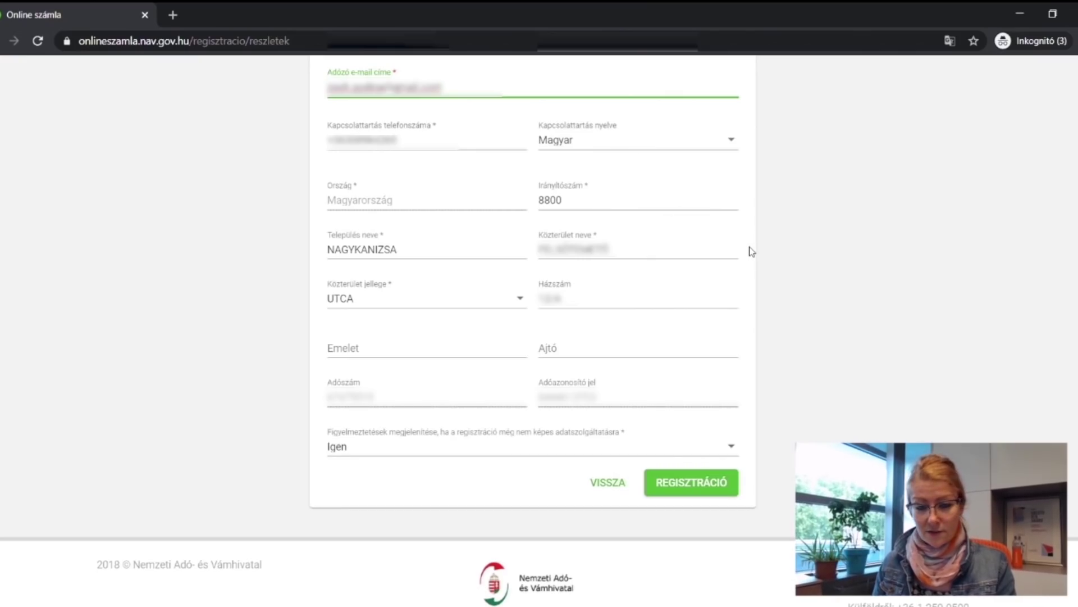
Leave Kapcsolattartás nyelve on Magyar and submit the form with REGISZTRÁCIÓ.
click(719, 142)
click(794, 140)
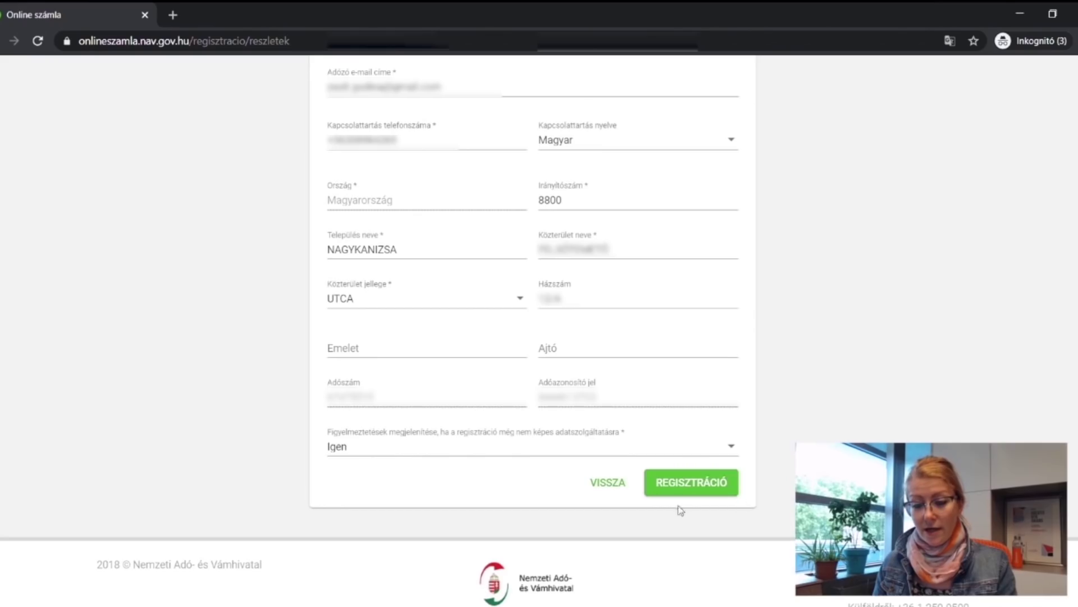
click(687, 484)
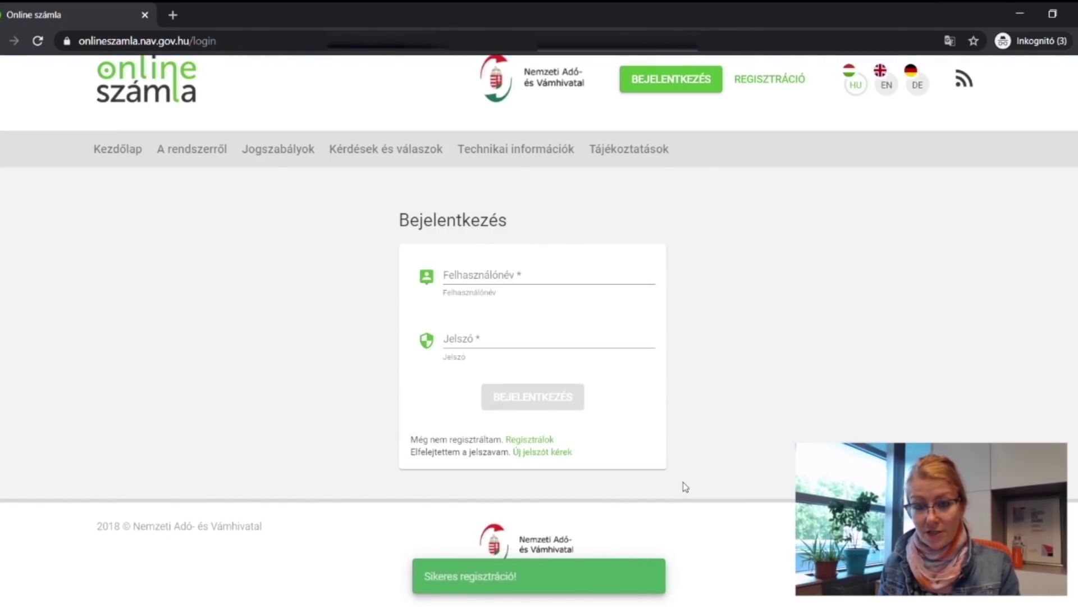
Paste the registered username, enter the account password and sign in with BEJELENTKEZÉS.
click(512, 278)
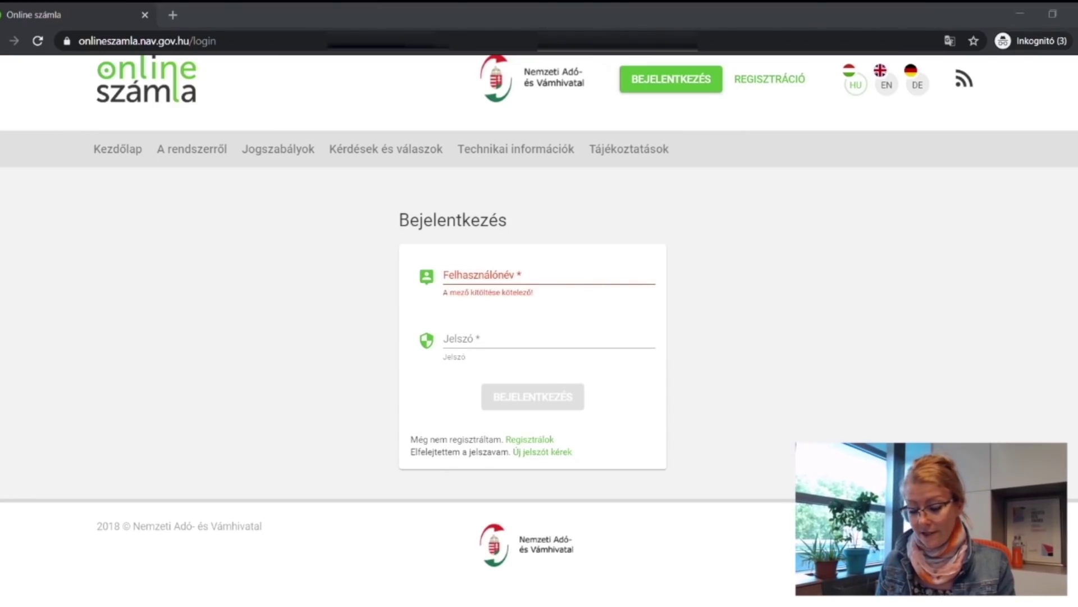
click(462, 279)
key(ctrl+v)
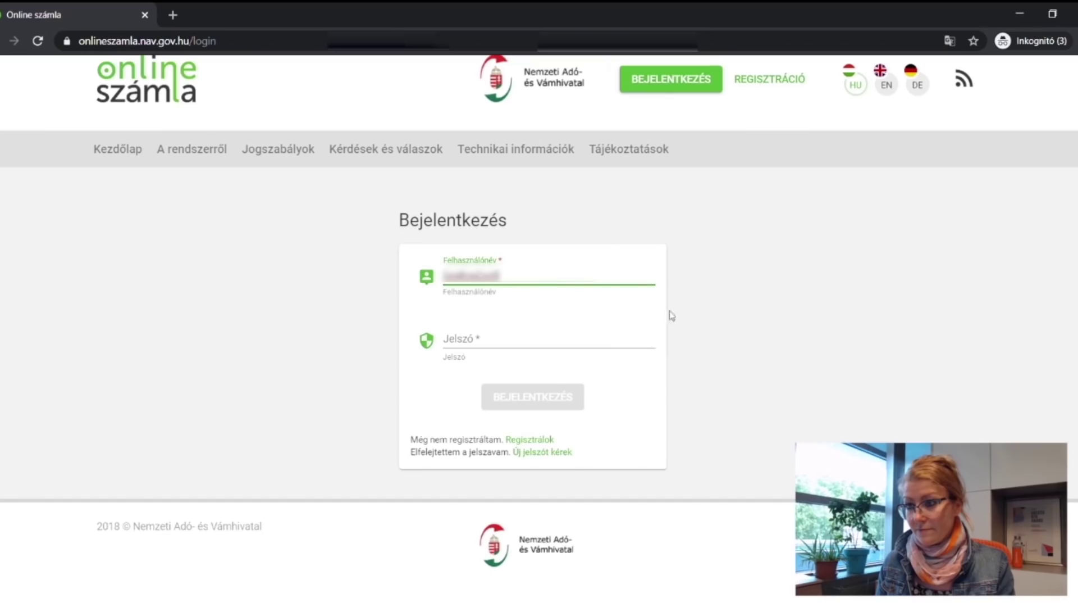
key(alt+Tab)
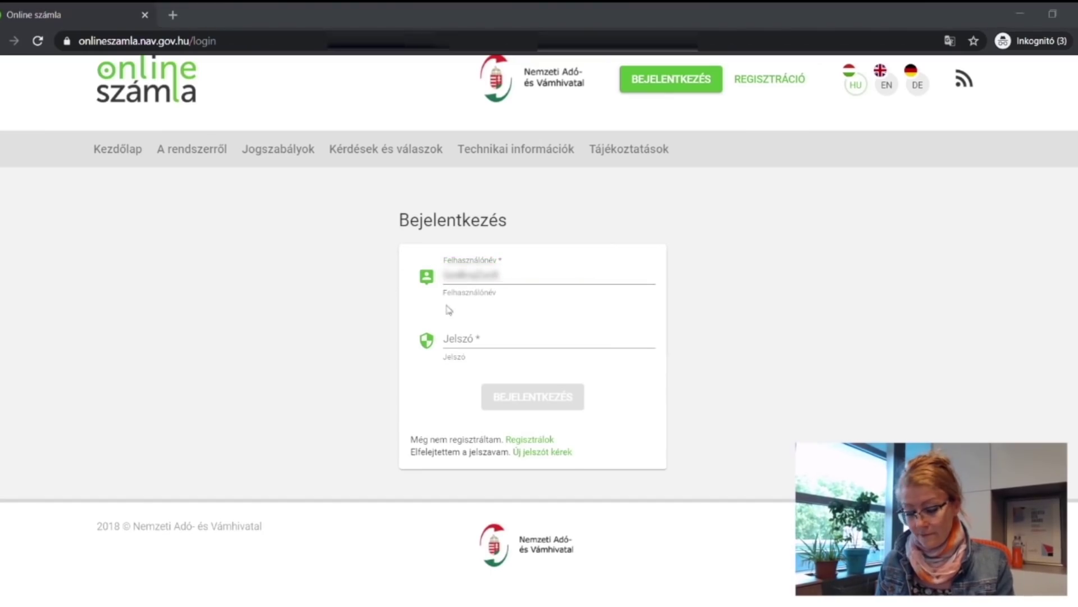
click(476, 340)
text(•••••••••••)
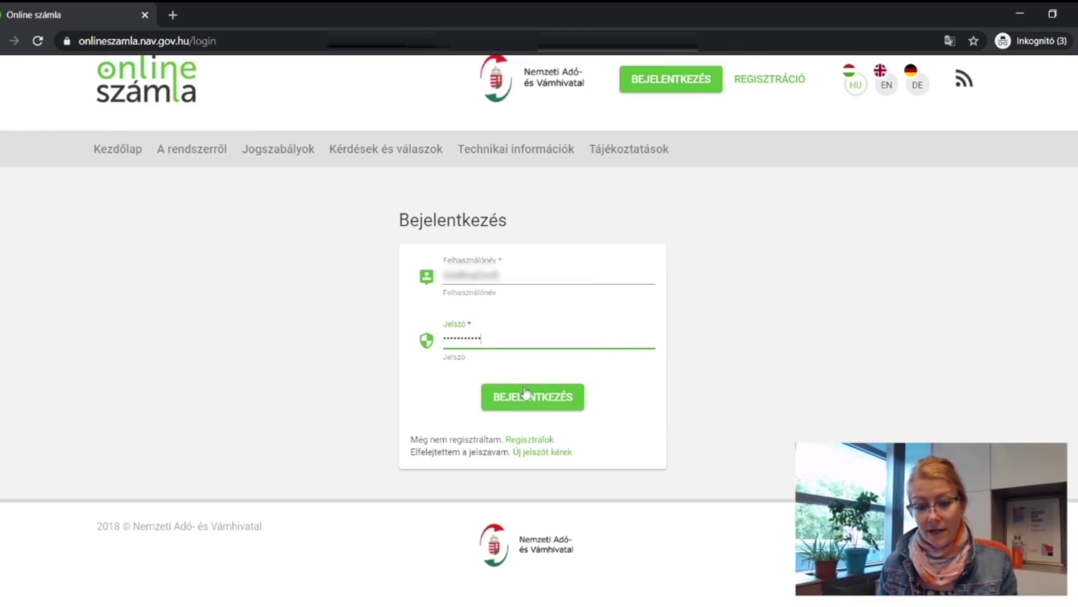
click(528, 392)
click(531, 391)
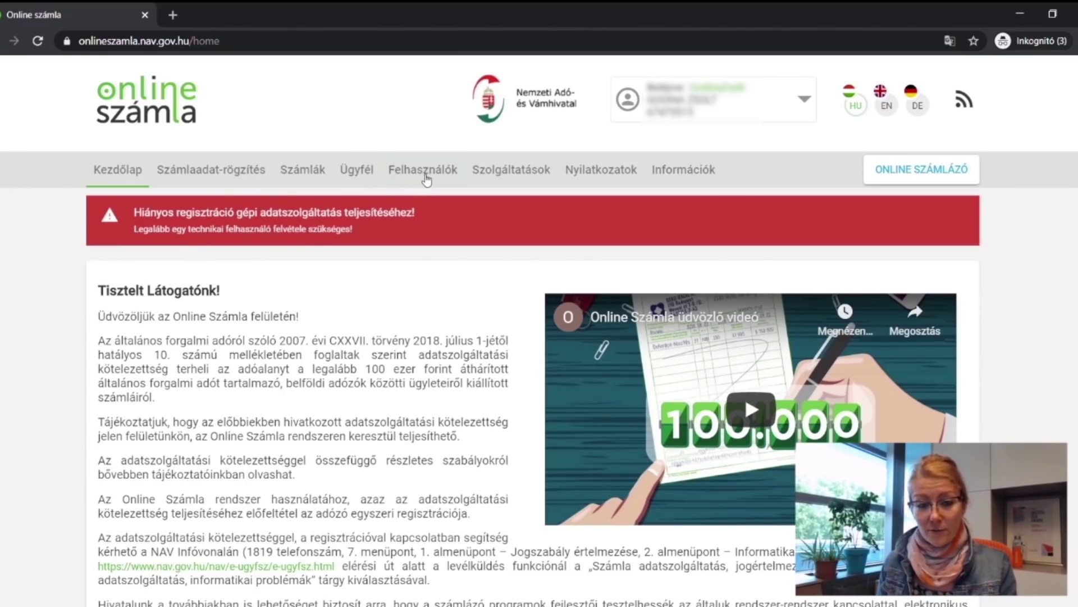
Go to Felhasználók, choose Új felhasználó and pick TECHNIKAI FELHASZNÁLÓ.
click(426, 177)
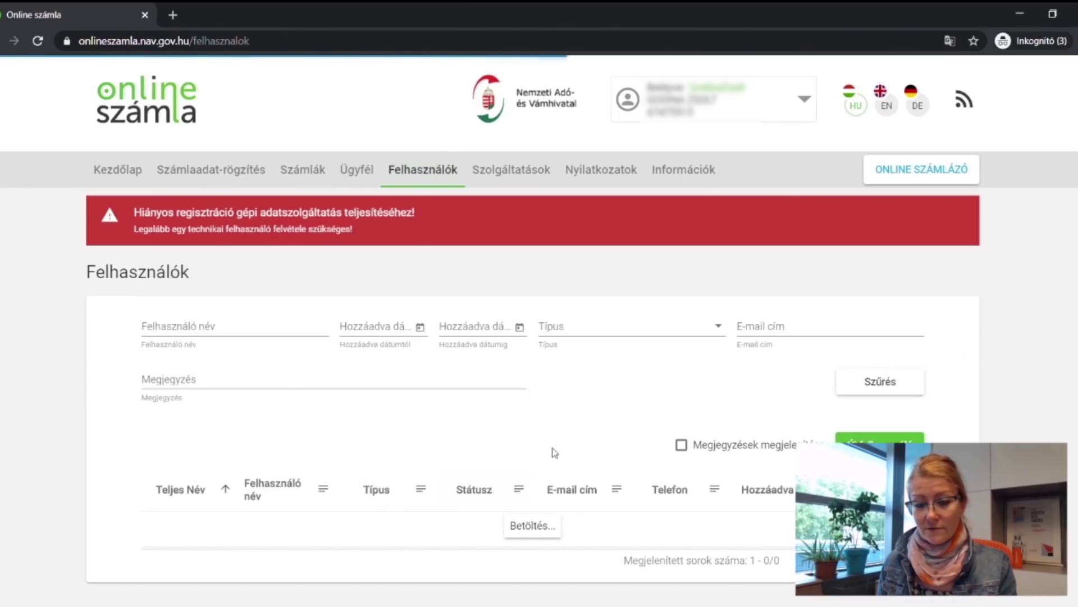
scroll(576, 466, down, 1)
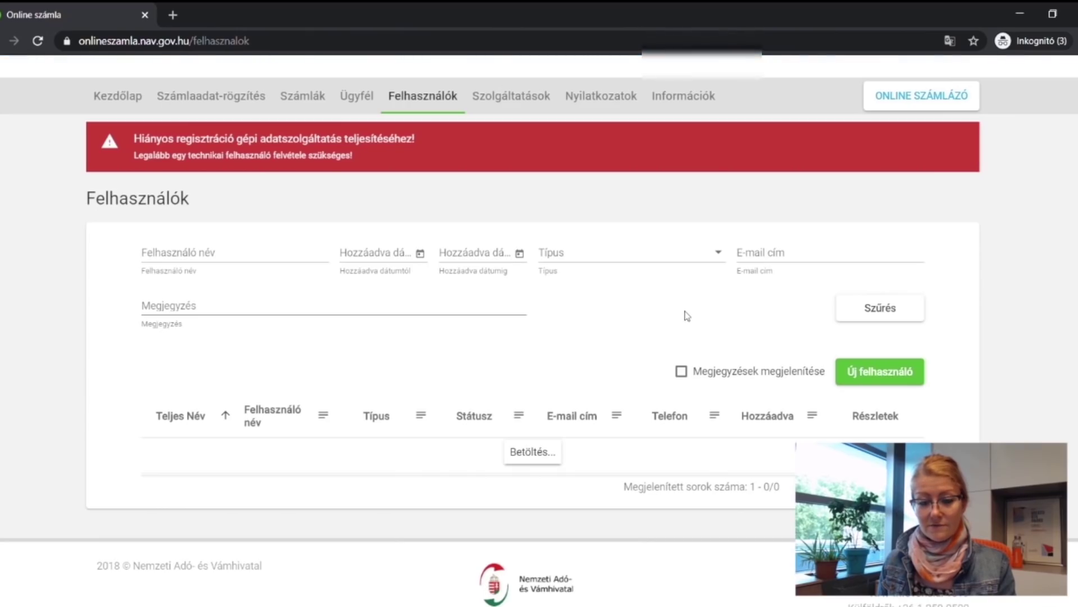
scroll(677, 317, down, 1)
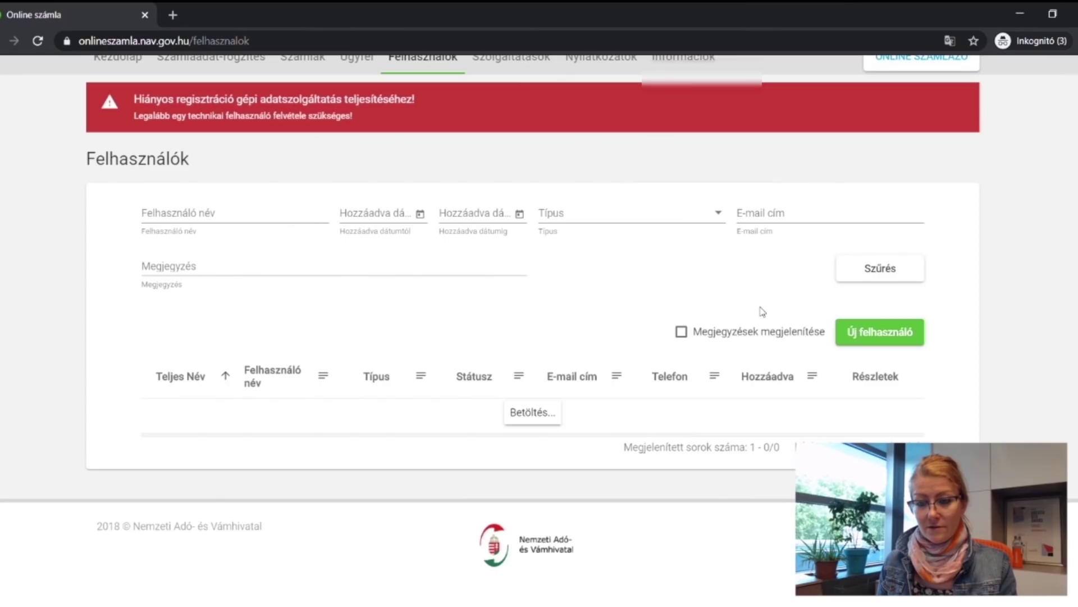
click(874, 336)
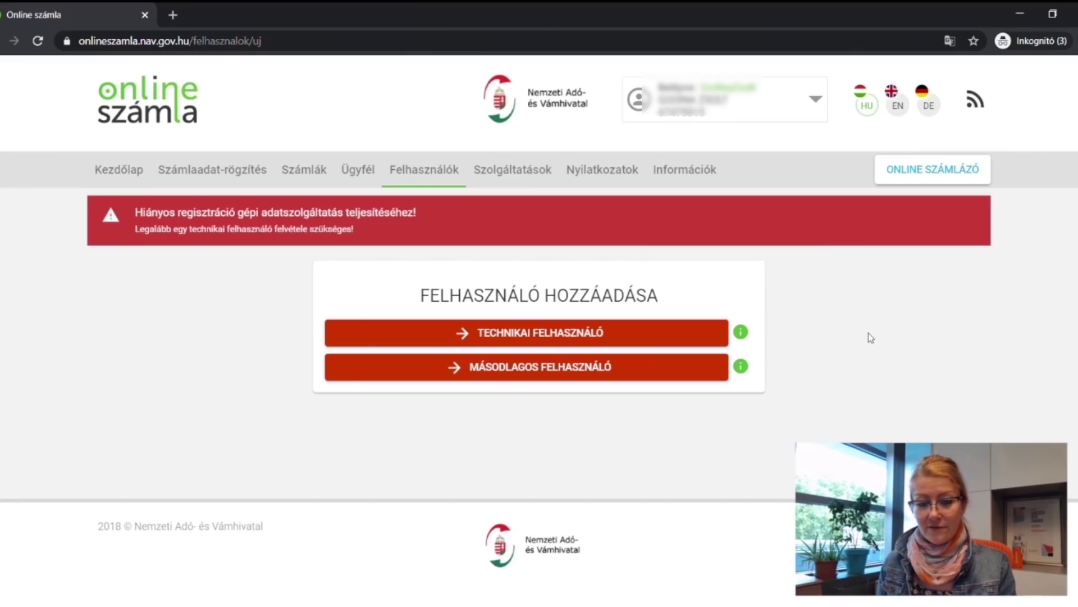
click(569, 336)
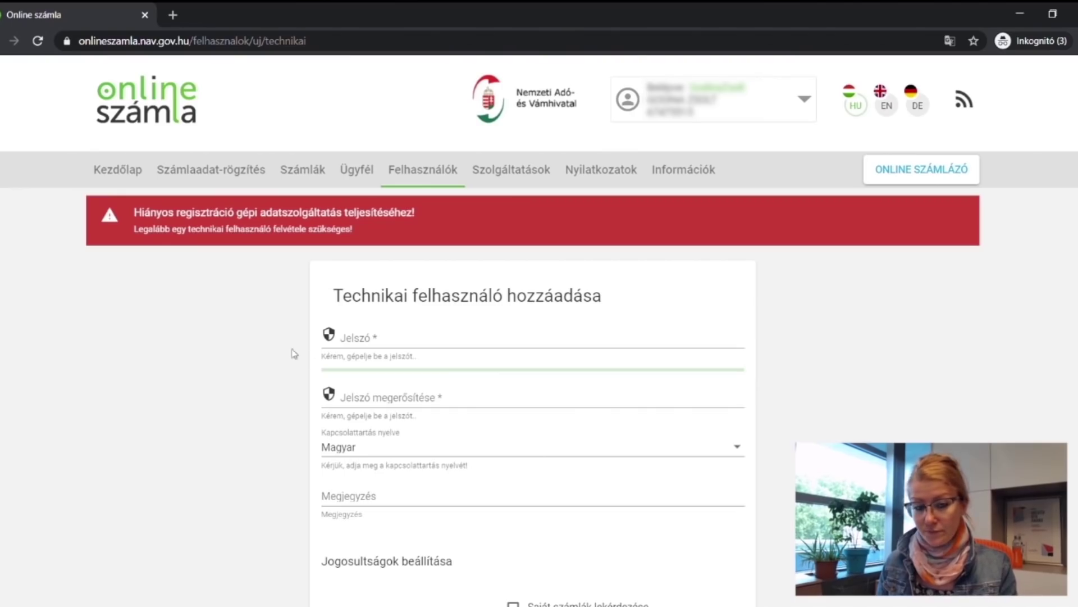
Paste the technical user's password into Jelszó and its confirmation field.
click(388, 337)
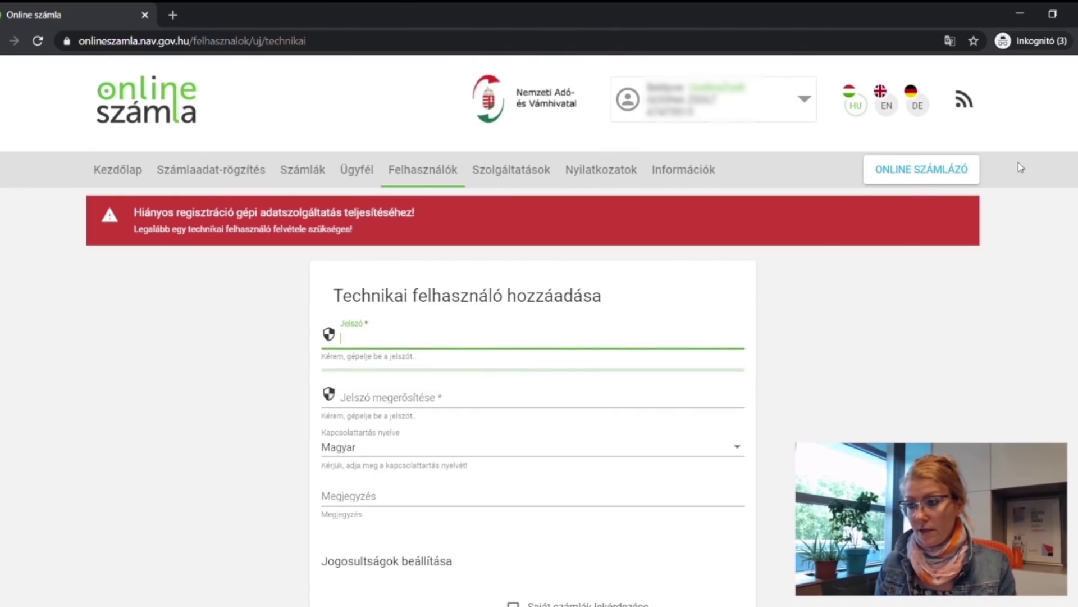
scroll(914, 256, down, 1)
key(alt+Tab)
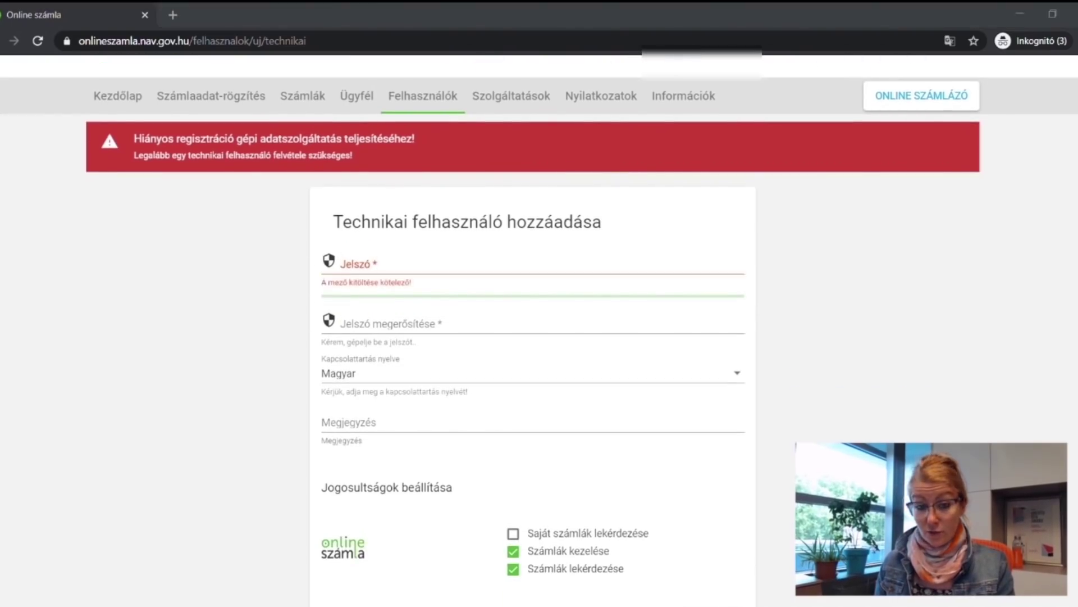
click(392, 268)
key(ctrl+v)
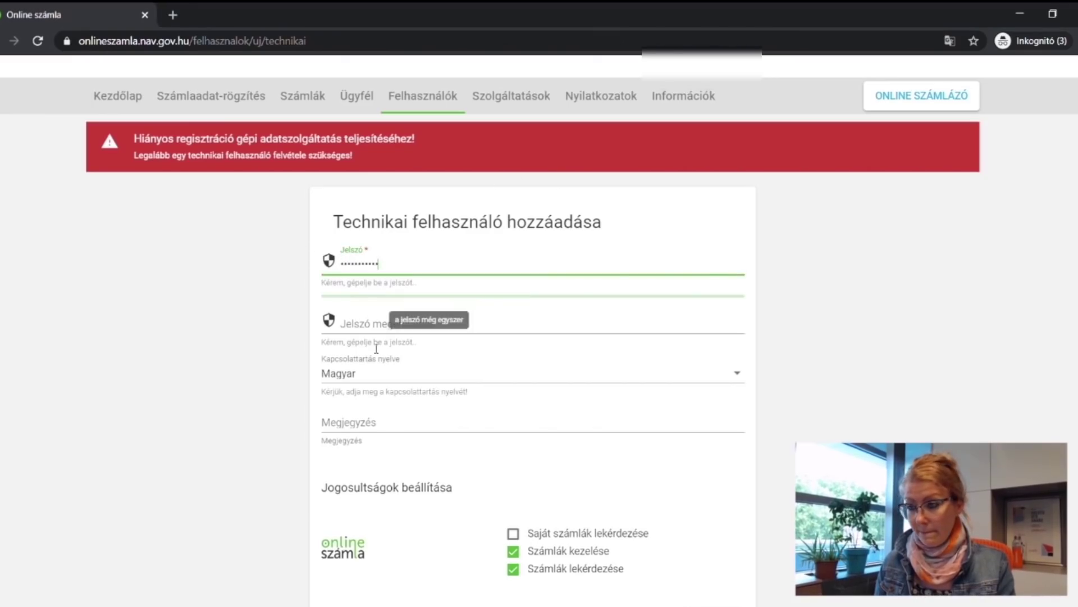
click(380, 329)
key(ctrl+v)
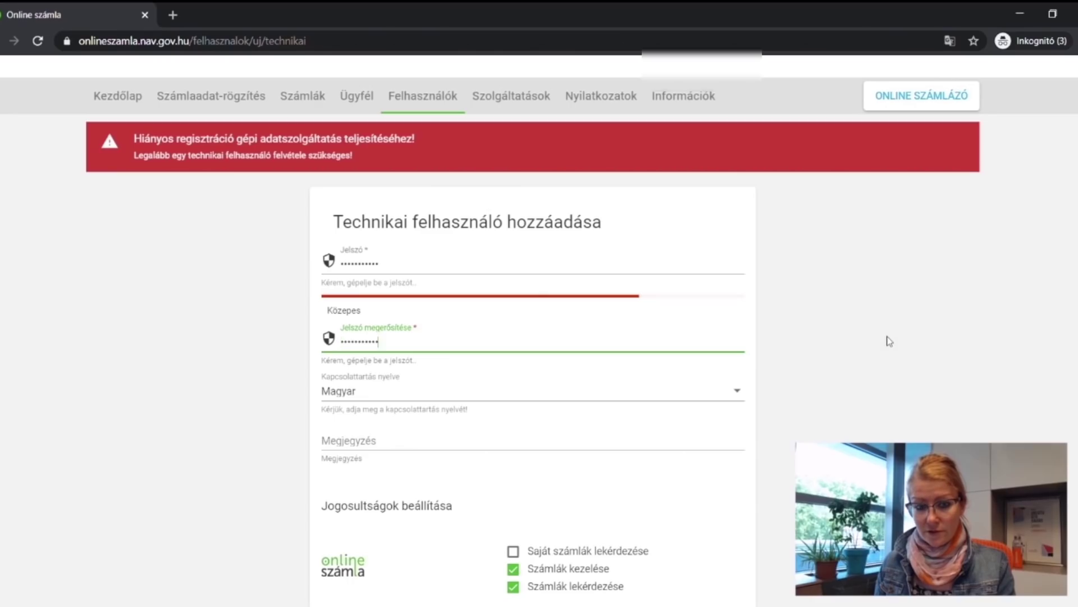
click(277, 392)
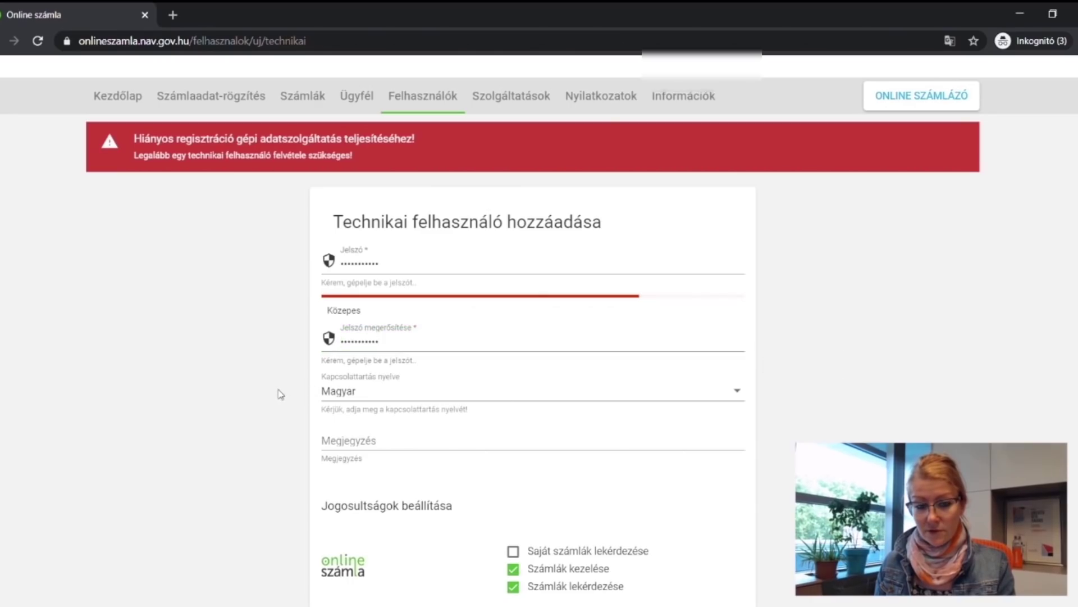
Keep the default permissions and save the new technical user with MENTÉS.
scroll(283, 394, down, 2)
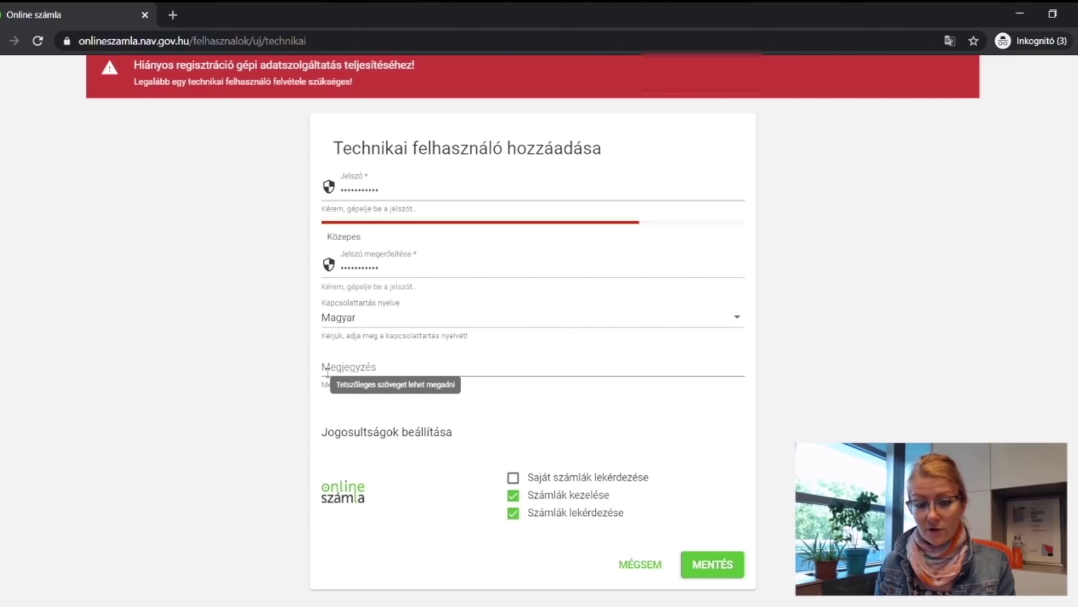
scroll(296, 388, down, 2)
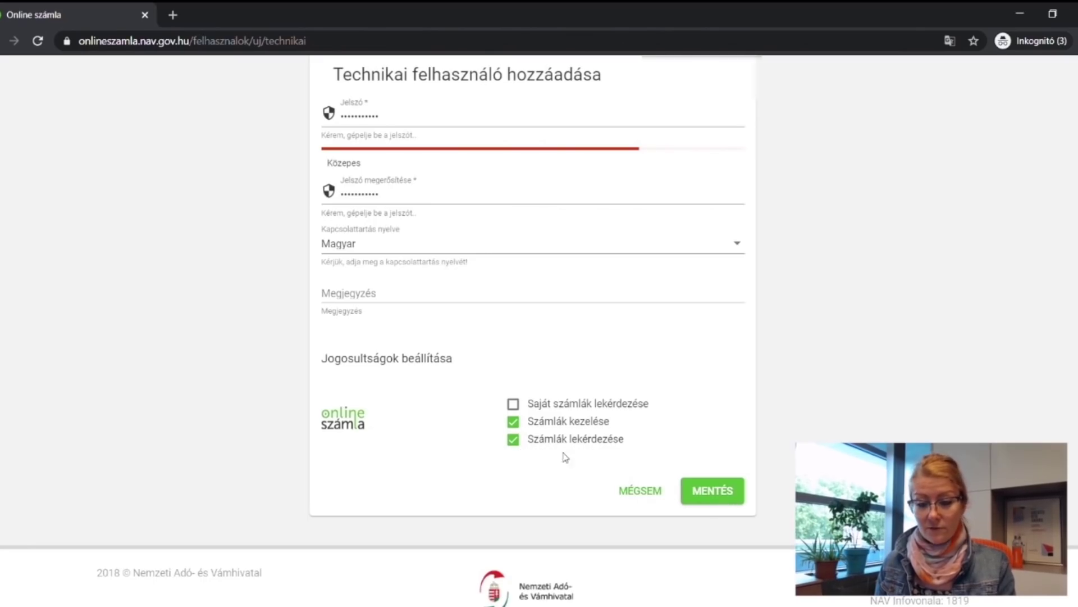
click(721, 495)
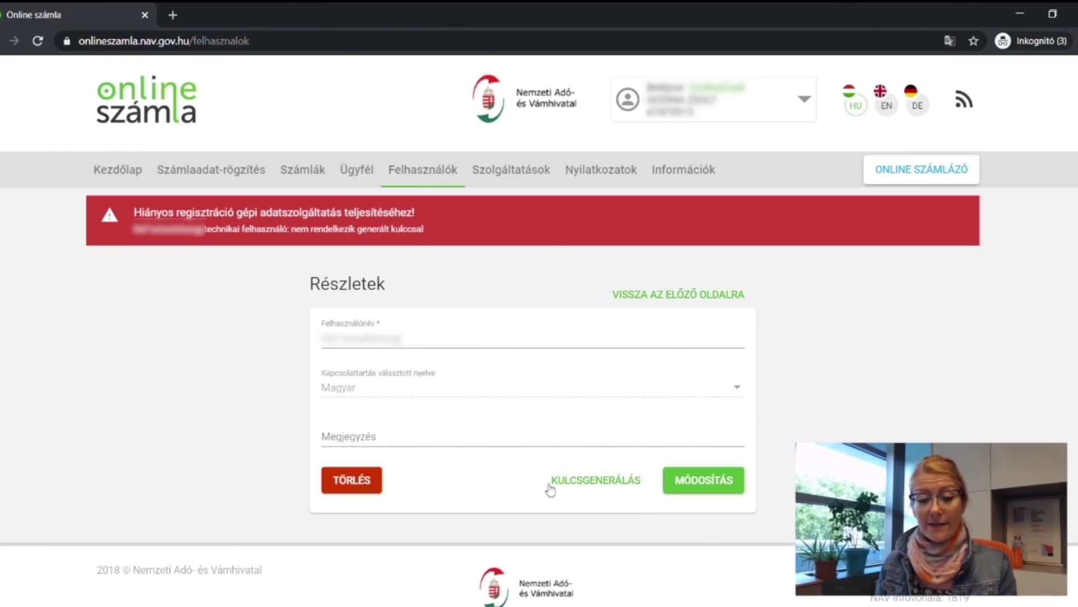
Generate the XML keys and select the technical user's Felhasználónév value on the Részletek page.
click(610, 488)
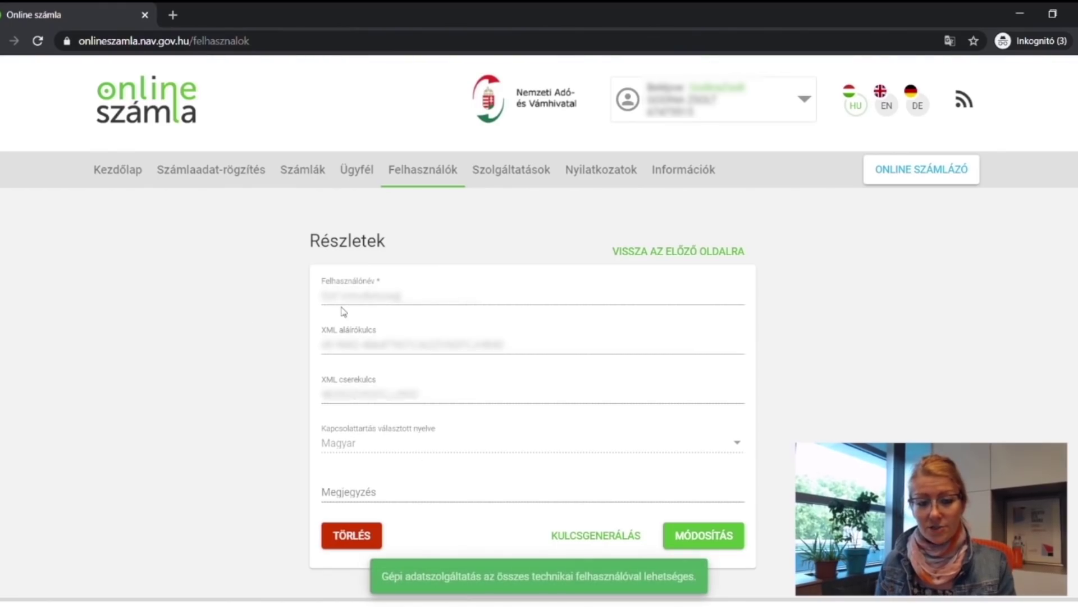
scroll(345, 309, down, 2)
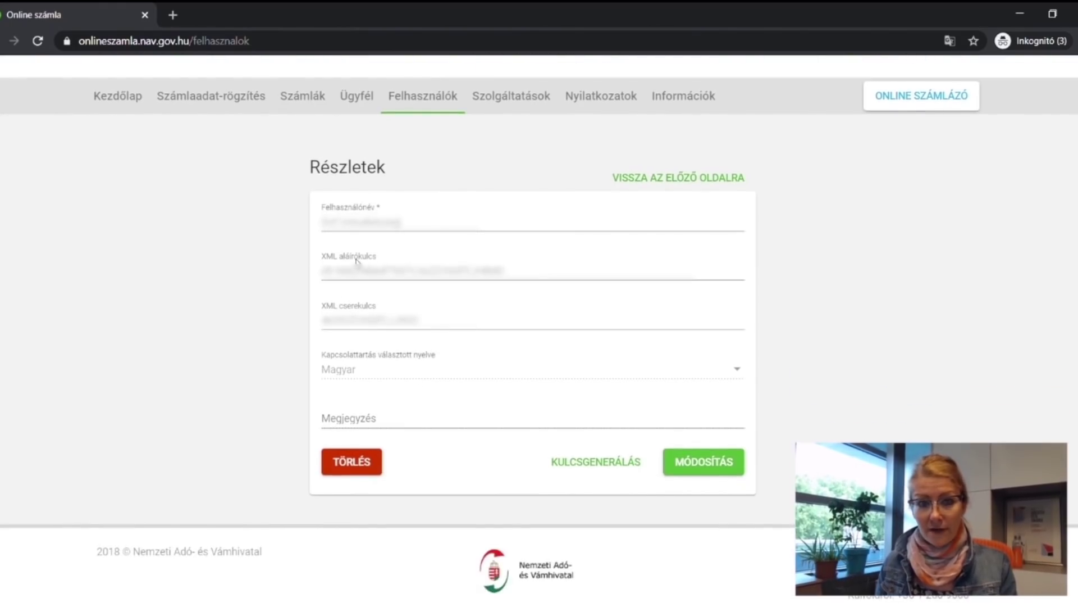
double_click(416, 224)
click(319, 231)
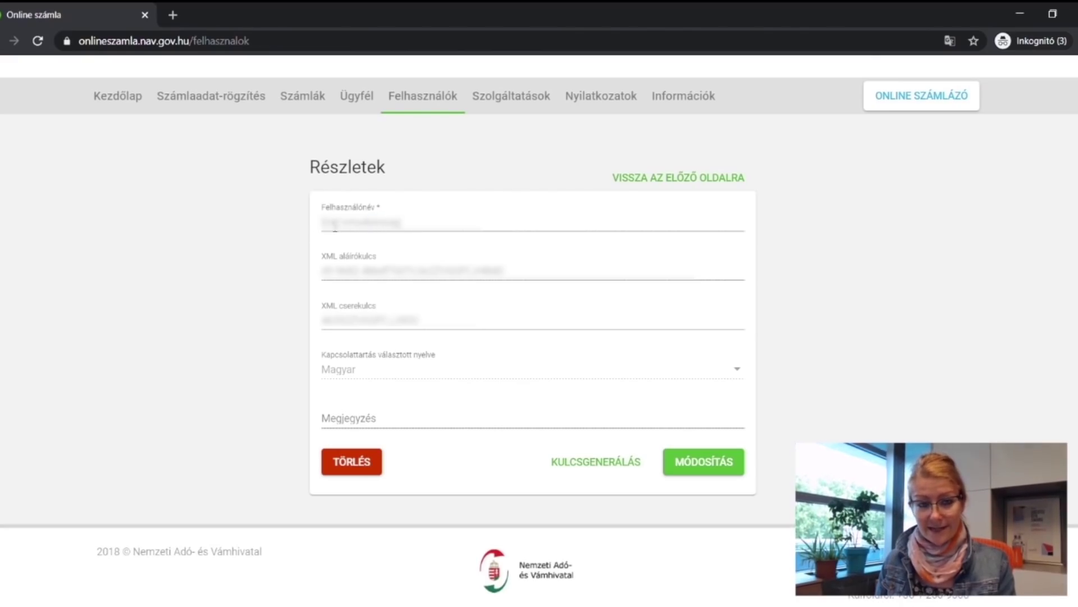
double_click(356, 225)
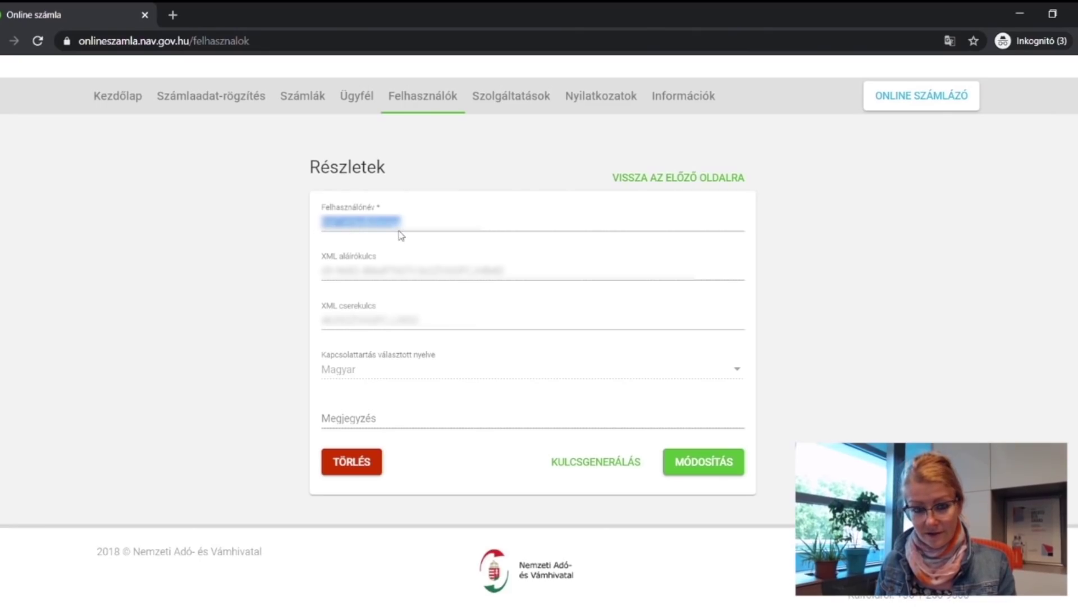
click(365, 222)
double_click(359, 223)
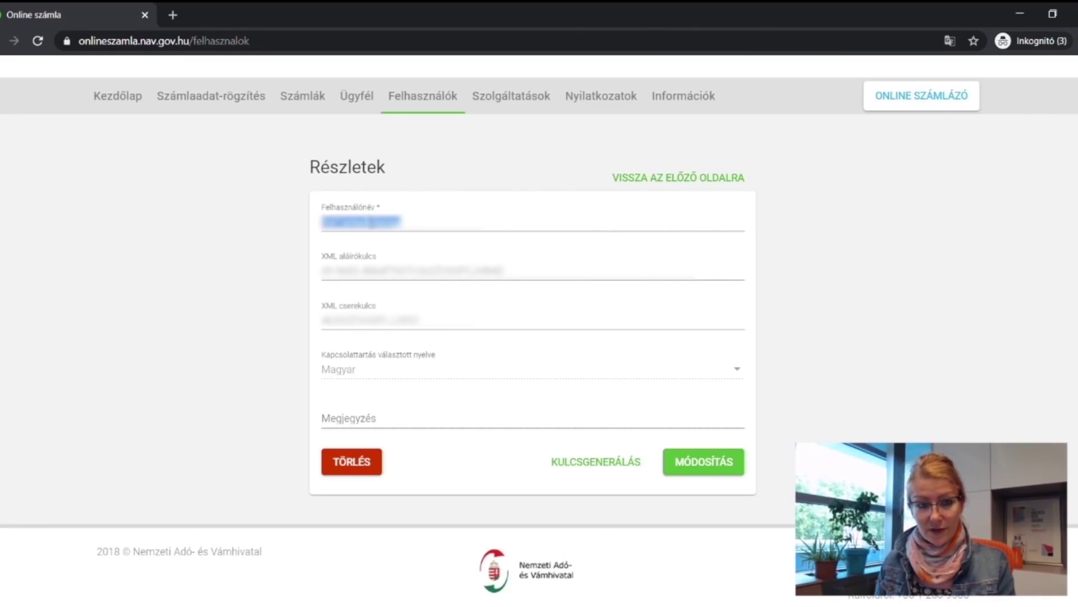
Open Számlázz.hu in a new tab and return to the invoice list with VISSZA A SZÁMLÁKHOZ.
click(171, 16)
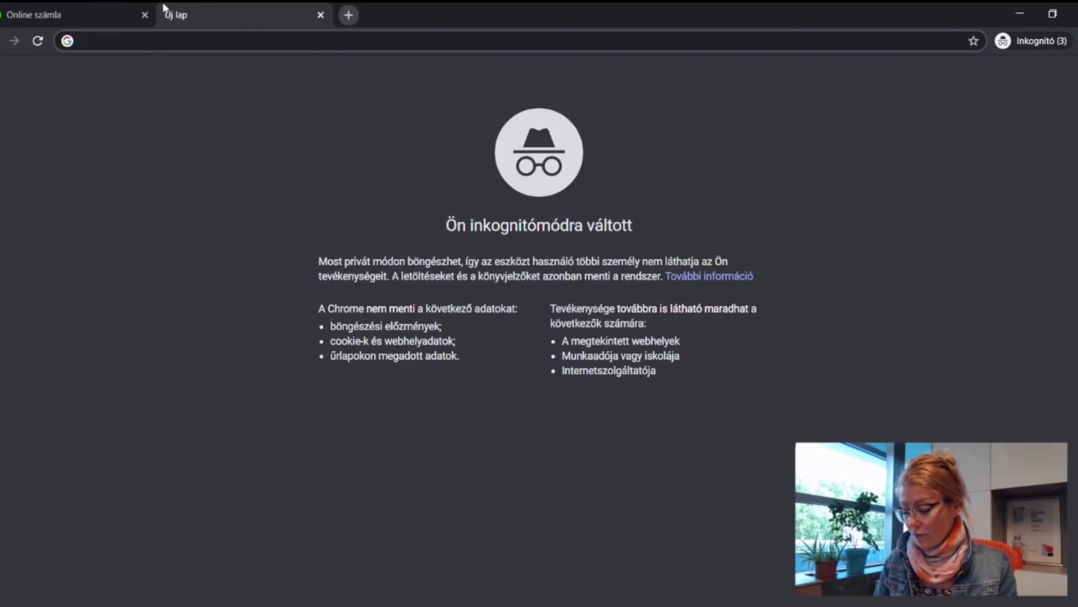
text(számlázz.hu)
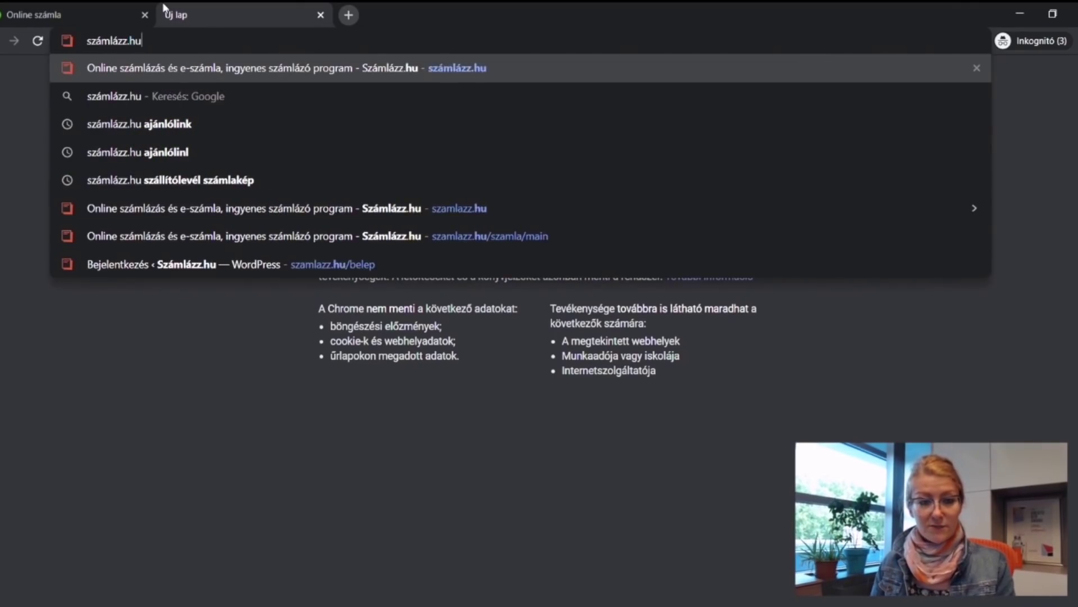
key(Return)
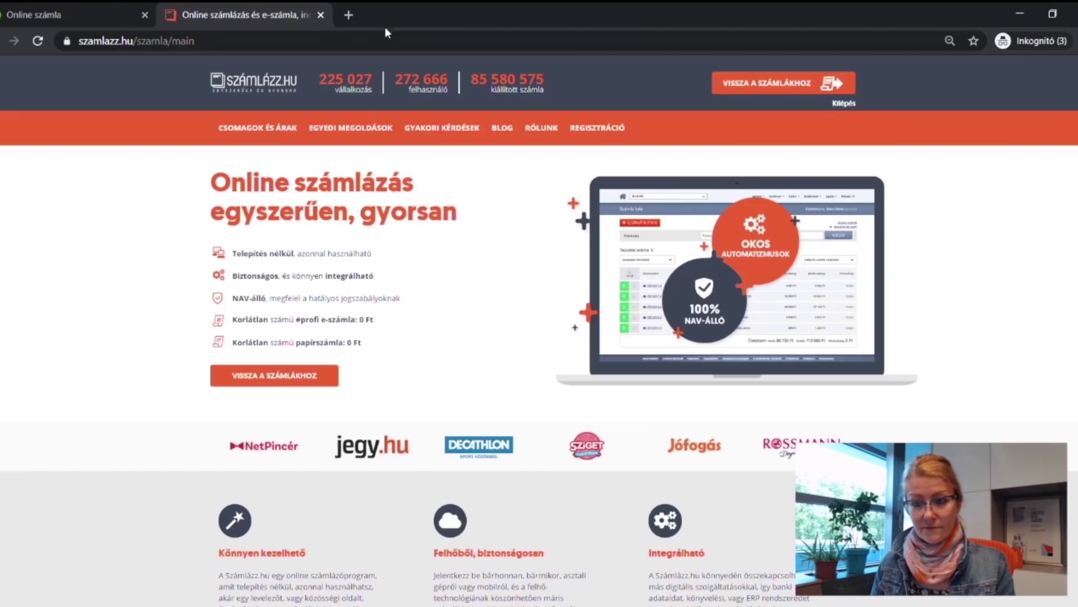
click(775, 89)
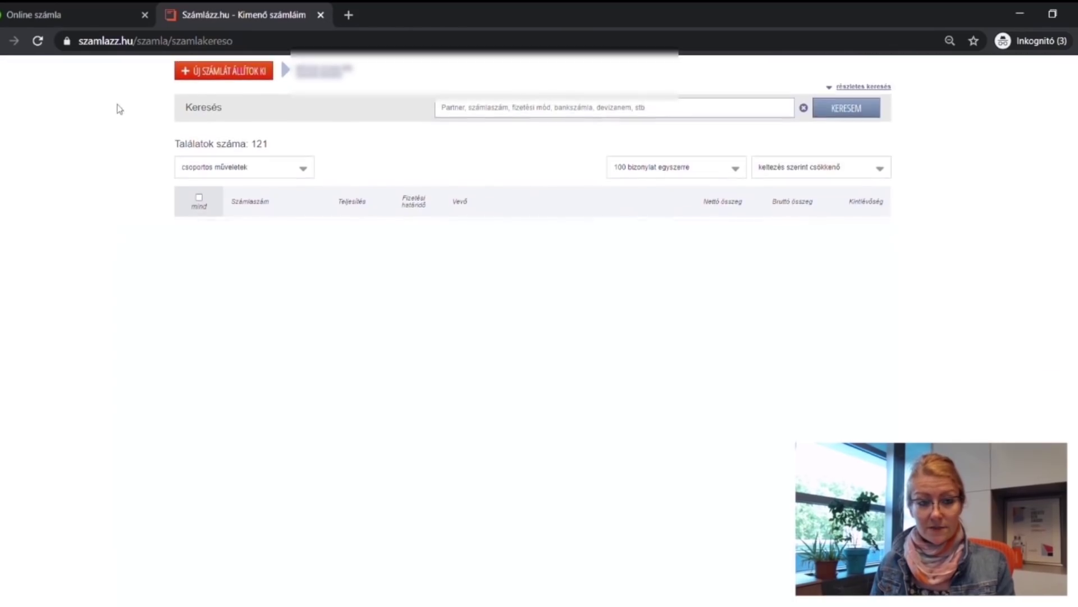
Select the company in the company selector and open the Beállítások account settings.
click(83, 73)
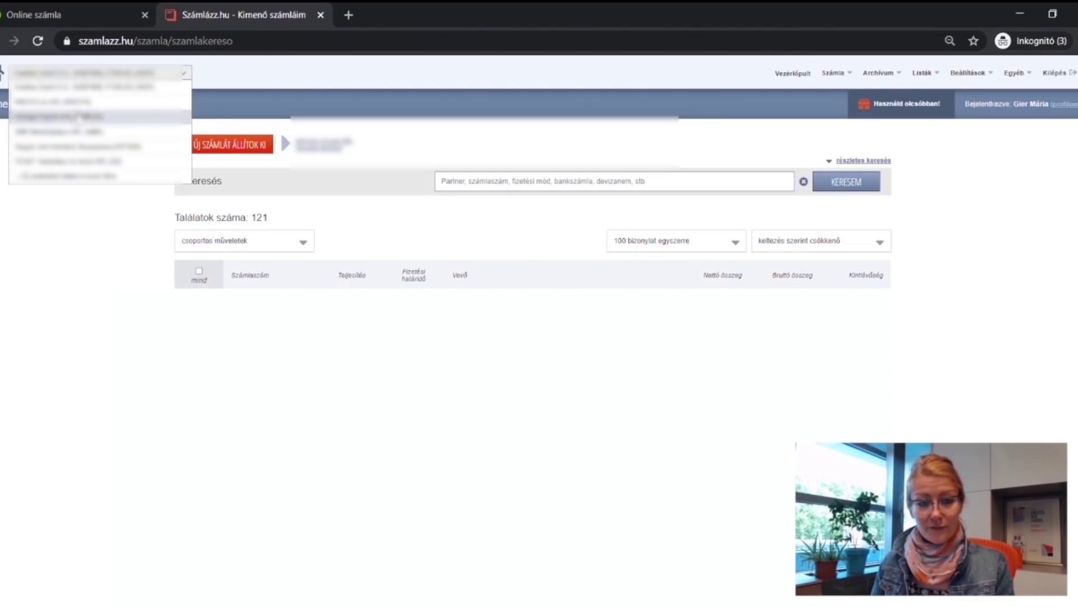
click(78, 89)
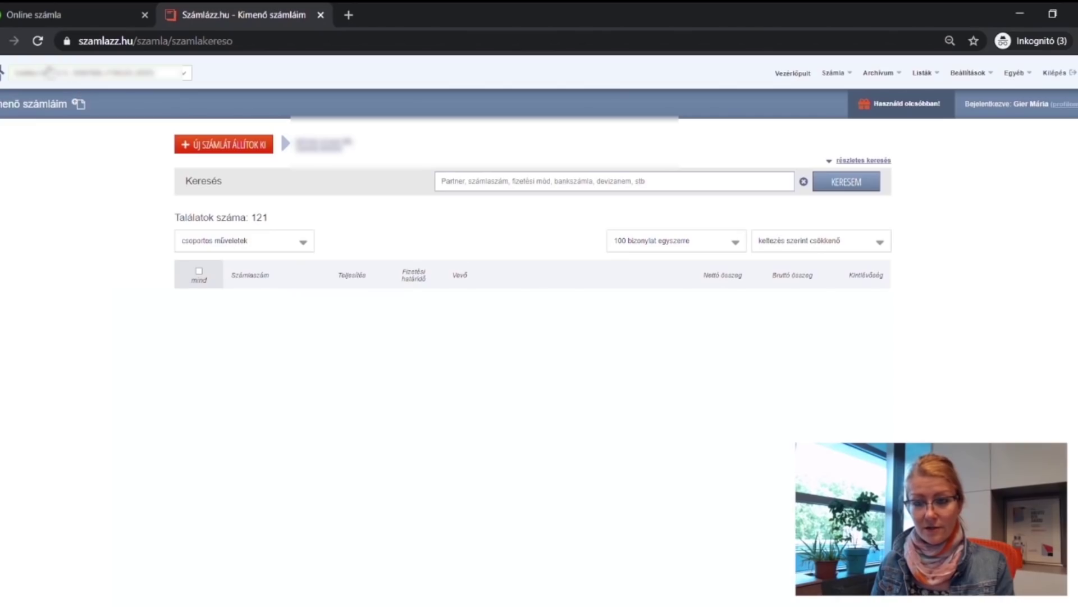
mouse_move(977, 80)
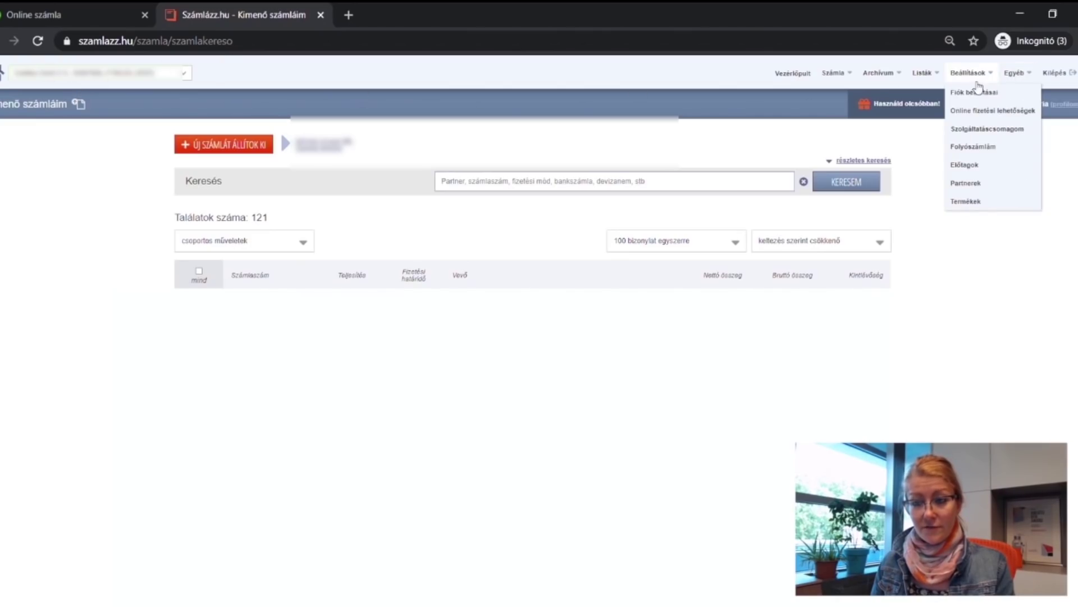
click(981, 92)
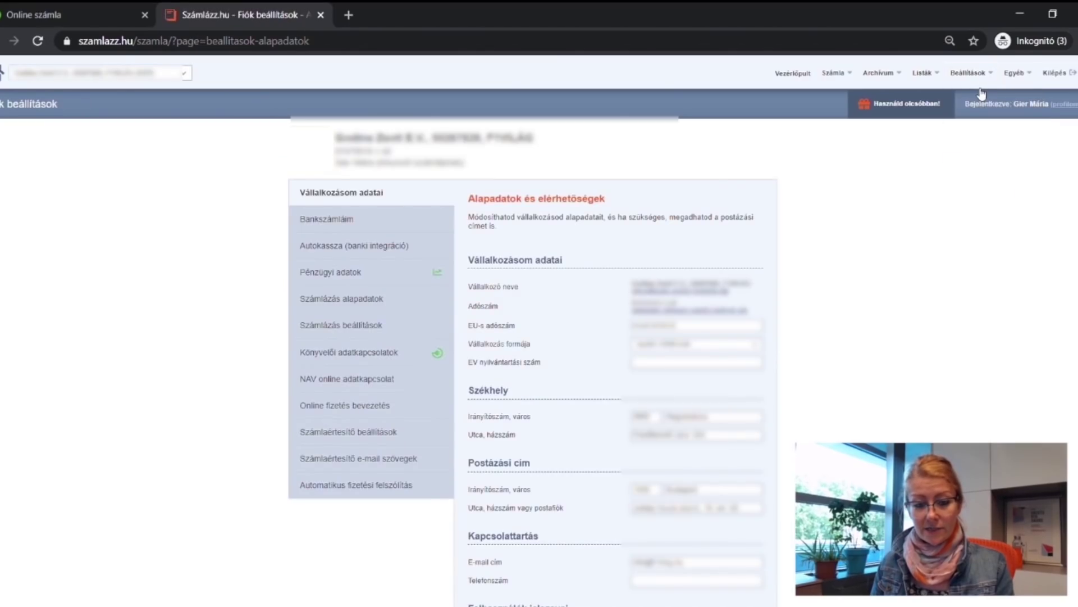
Bring up Számlázz.hu's NAV online adatkapcsolat entry fields, then go back to the NAV technical user details.
click(333, 387)
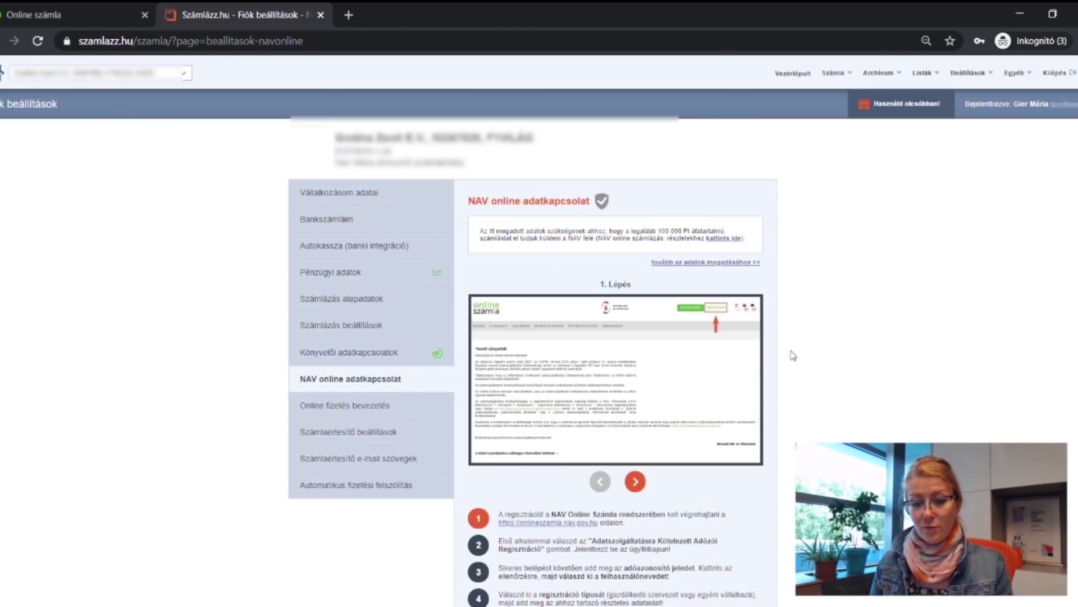
scroll(822, 332, down, 5)
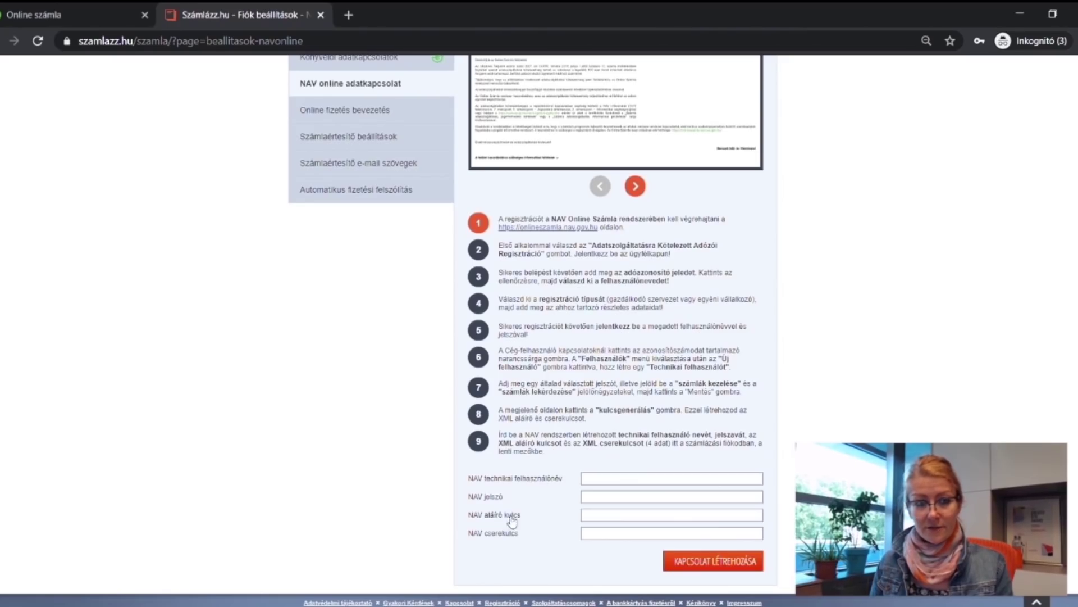
click(69, 12)
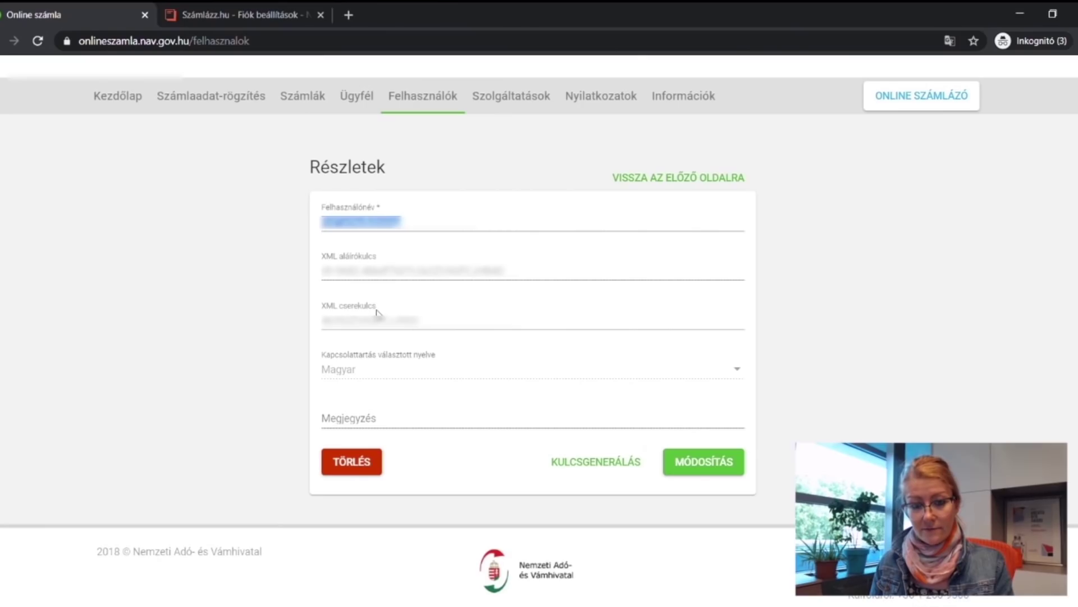
Copy the technical user's Felhasználónév into Számlázz.hu's NAV technikai felhasználónév field.
click(375, 219)
double_click(376, 224)
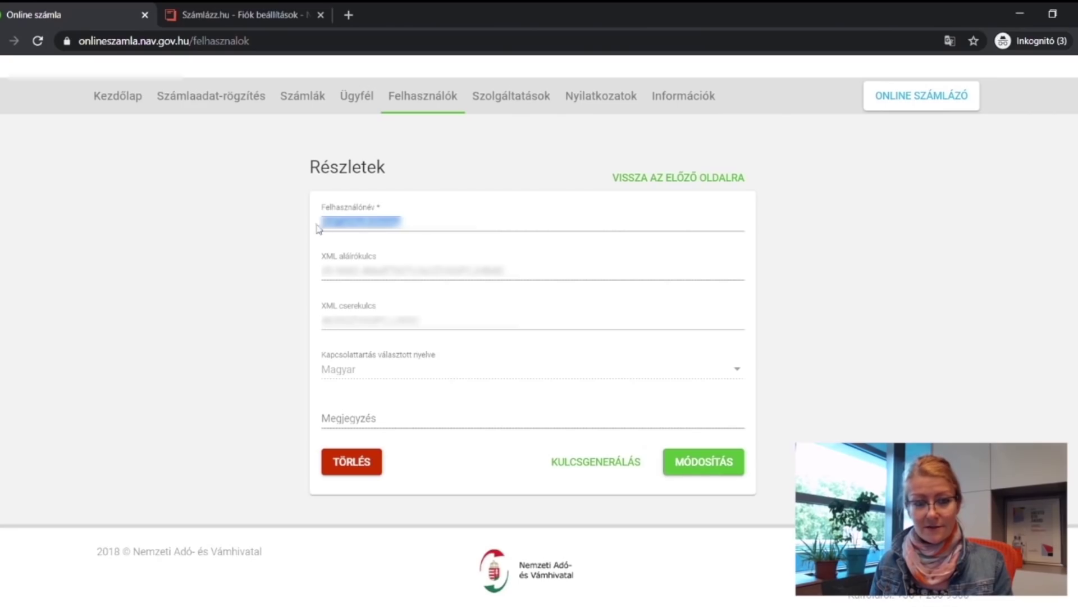
click(226, 18)
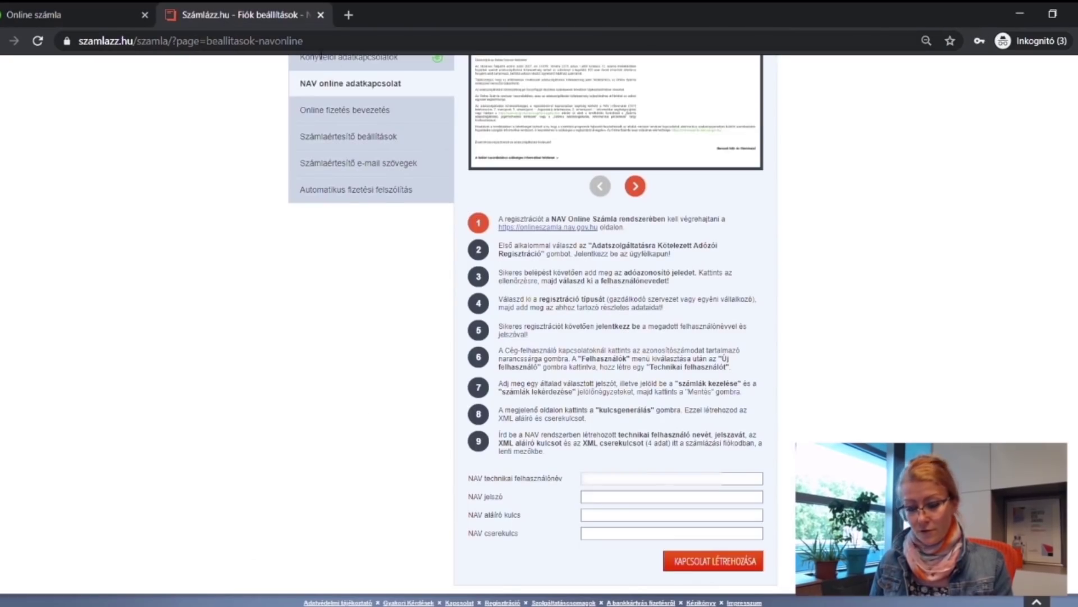
click(625, 482)
key(ctrl+v)
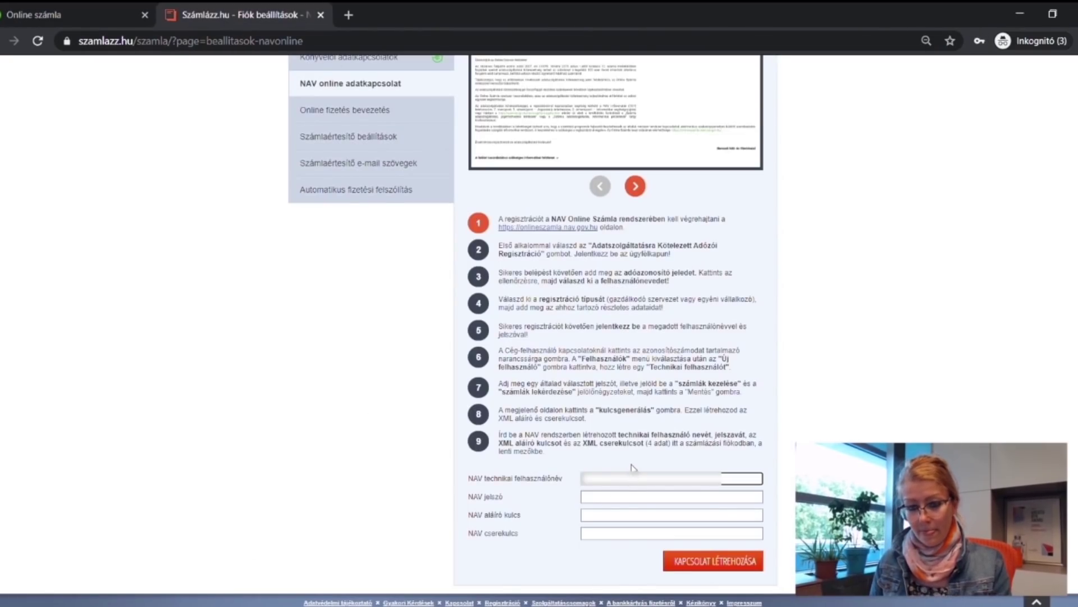
Enter the technical user's password in the NAV jelszó field.
click(617, 497)
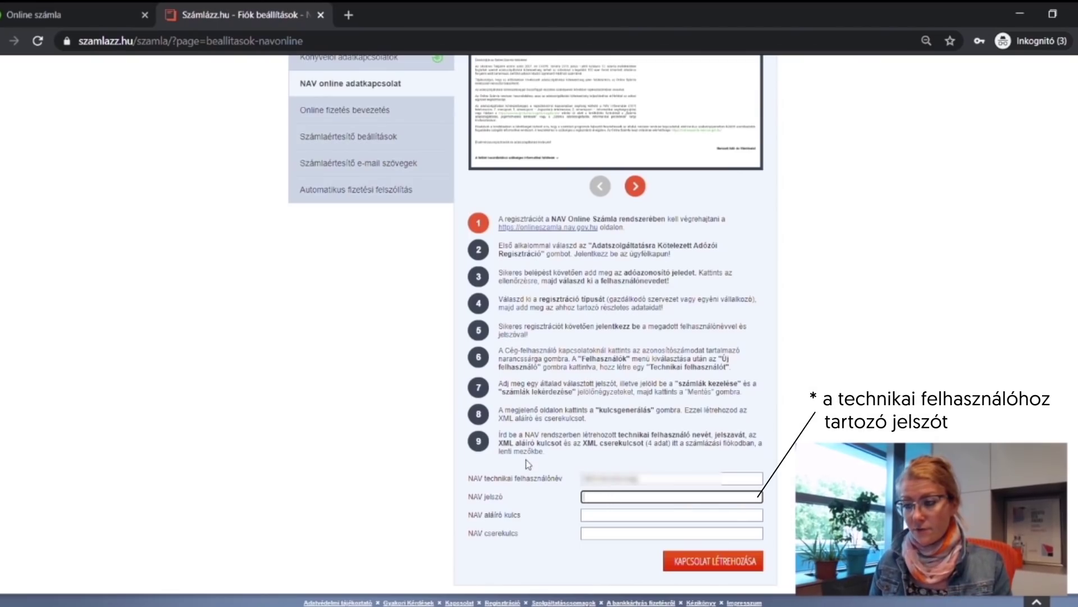
key(alt+Tab)
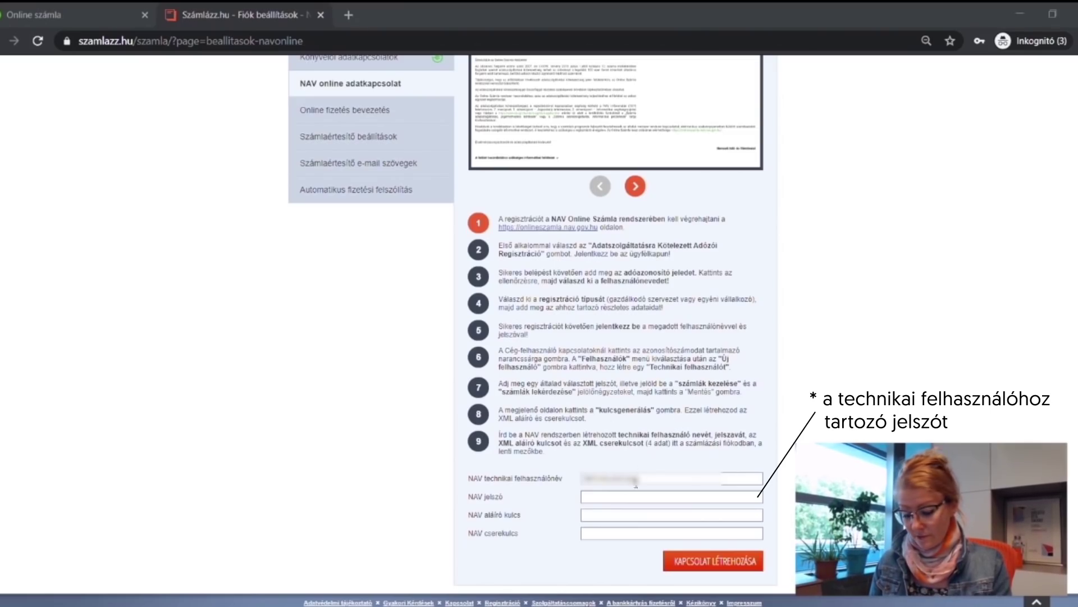
click(624, 500)
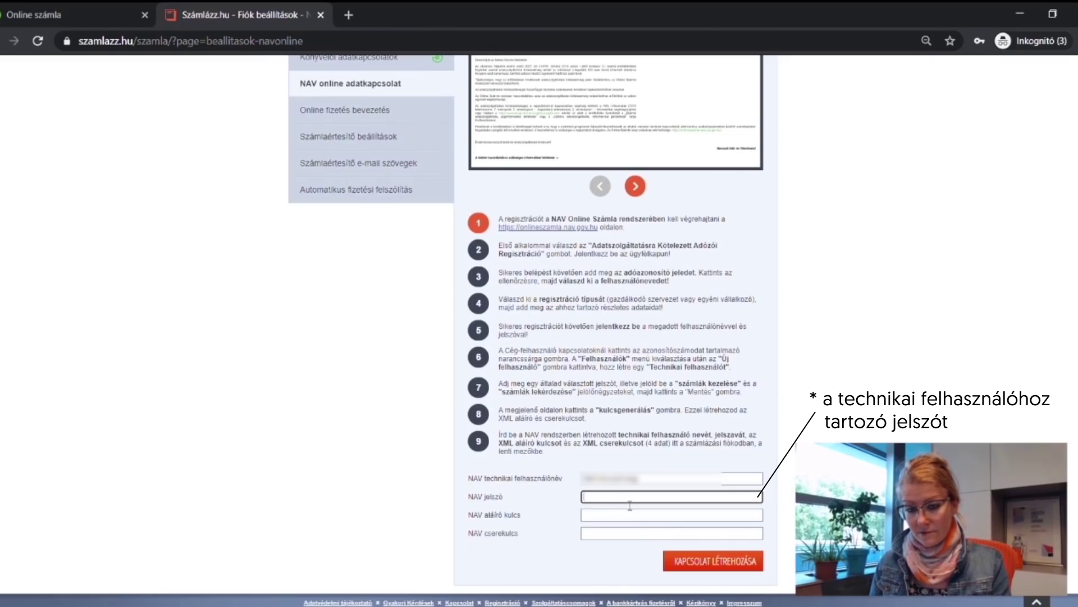
key(ctrl+v)
key(Tab)
key(ctrl+shift+Tab)
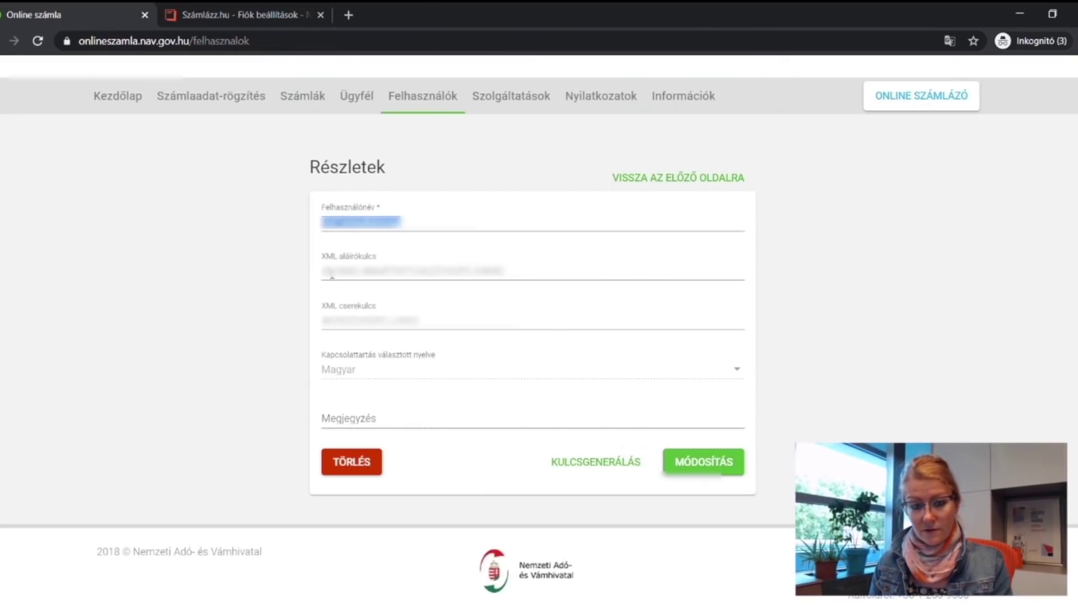
Copy the XML aláírókulcs from NAV into Számlázz.hu's NAV aláíró kulcs field.
triple_click(342, 276)
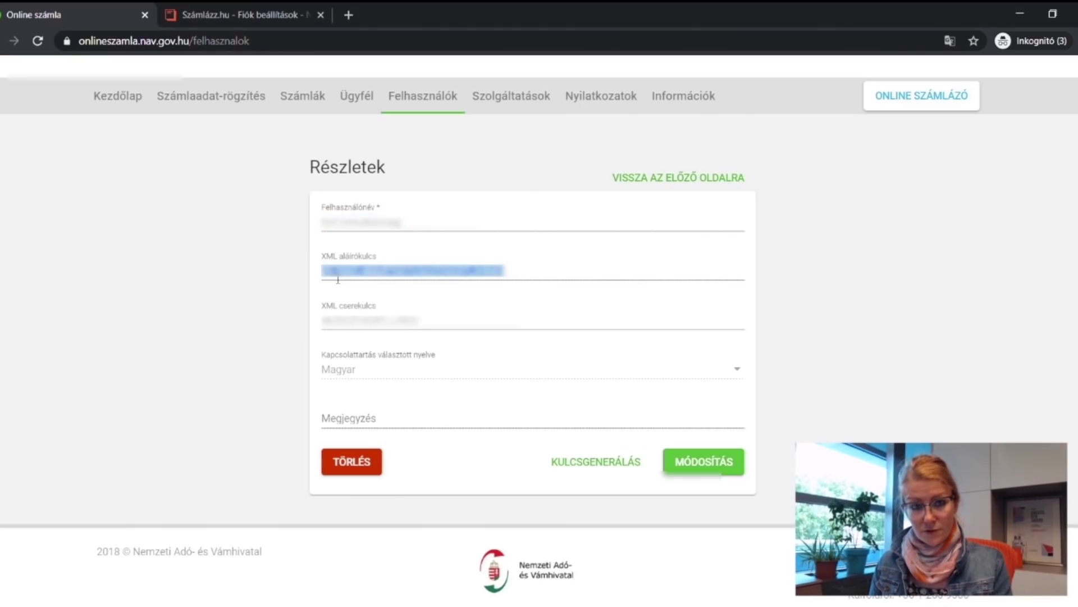
click(247, 15)
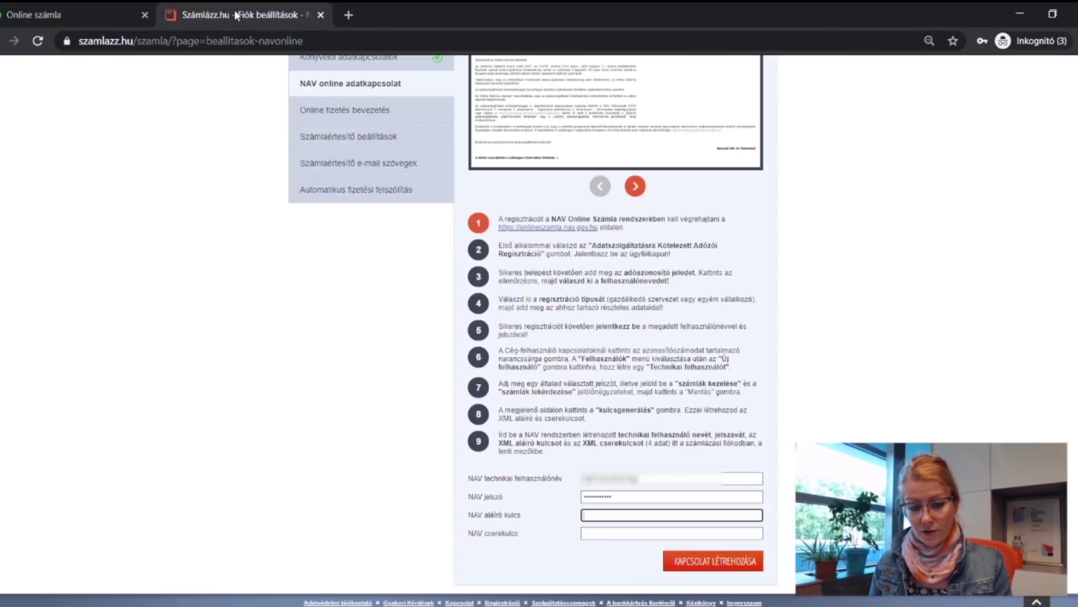
key(ctrl+v)
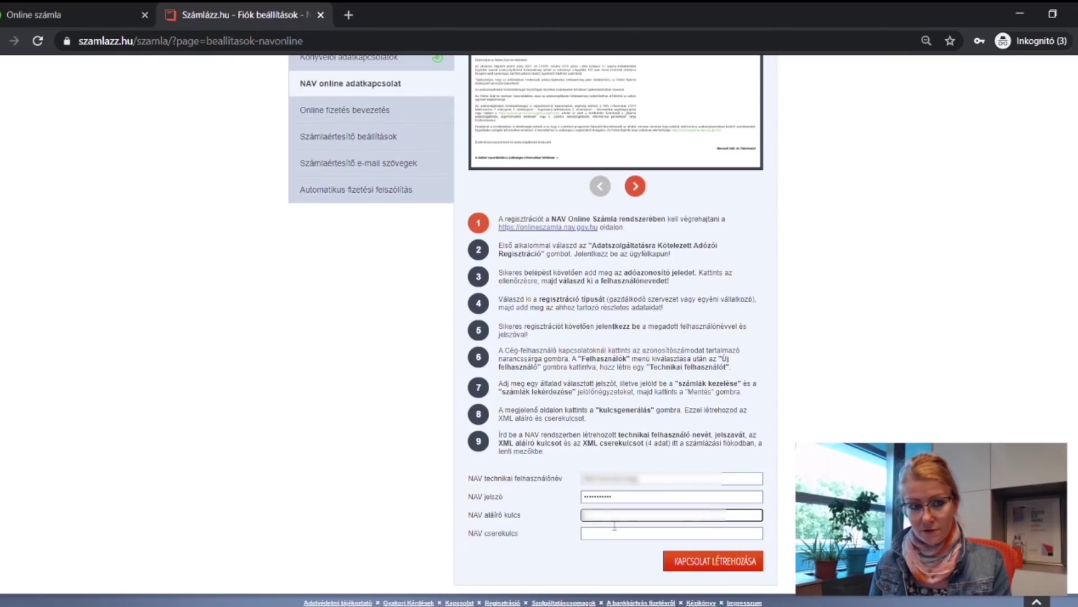
Paste the XML cserekulcs into NAV cserekulcs and create the connection with KAPCSOLAT LÉTREHOZÁSA.
click(67, 17)
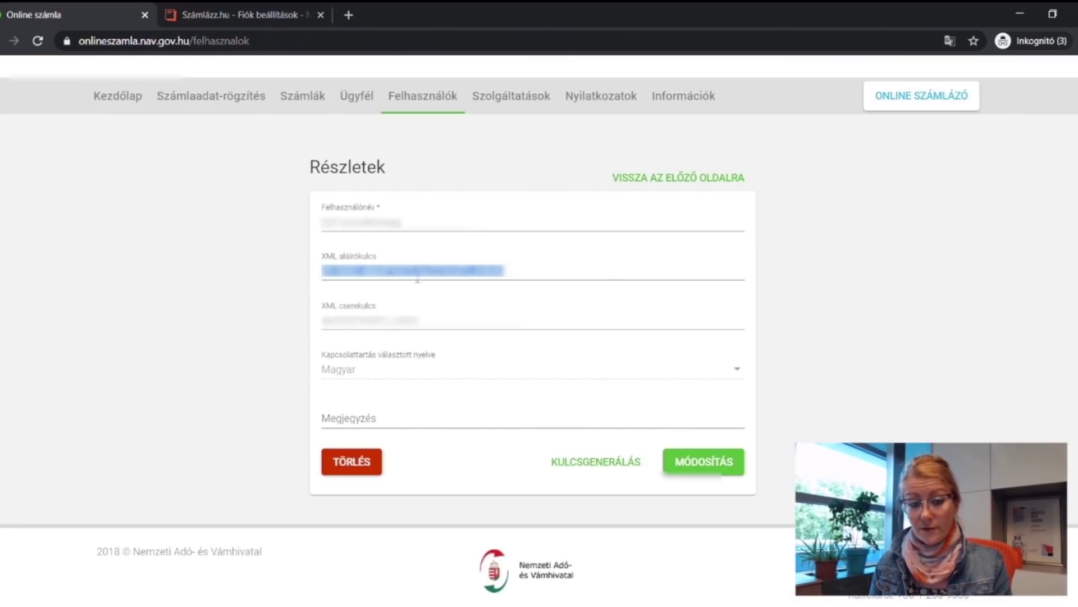
double_click(331, 322)
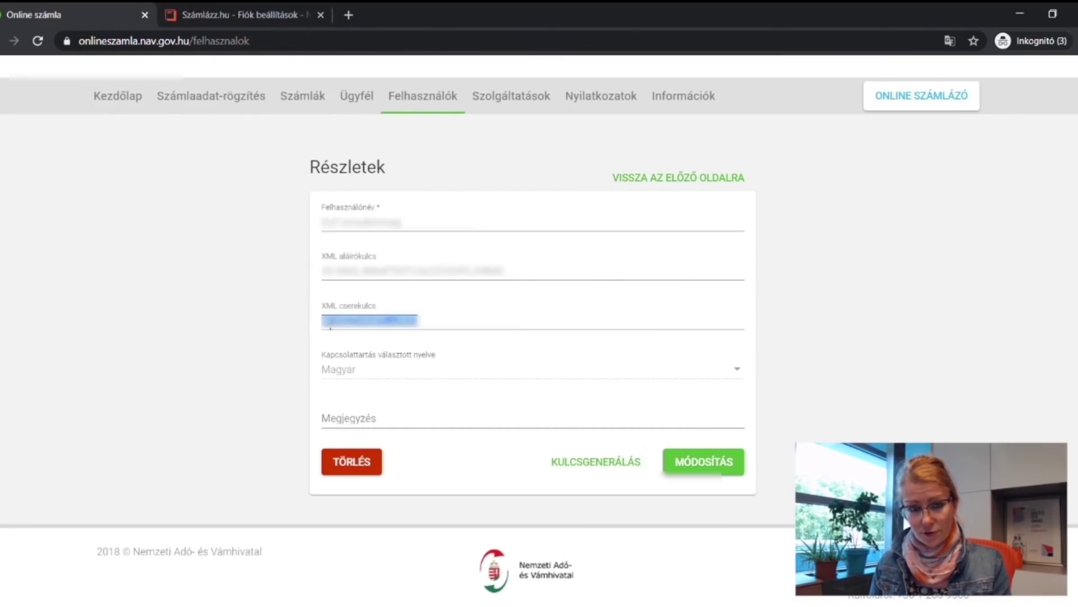
click(230, 15)
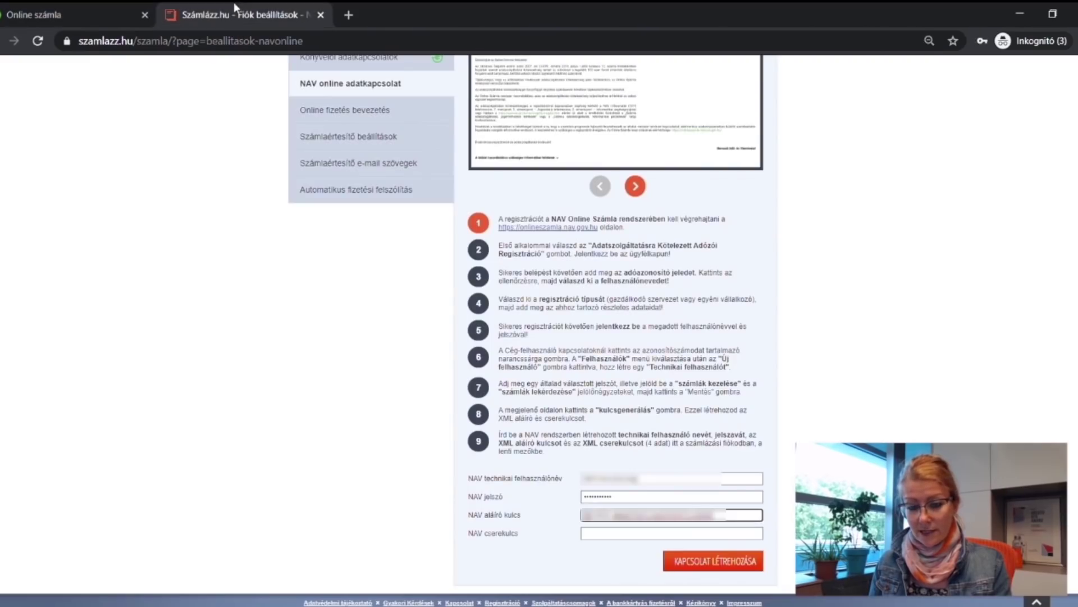
click(613, 533)
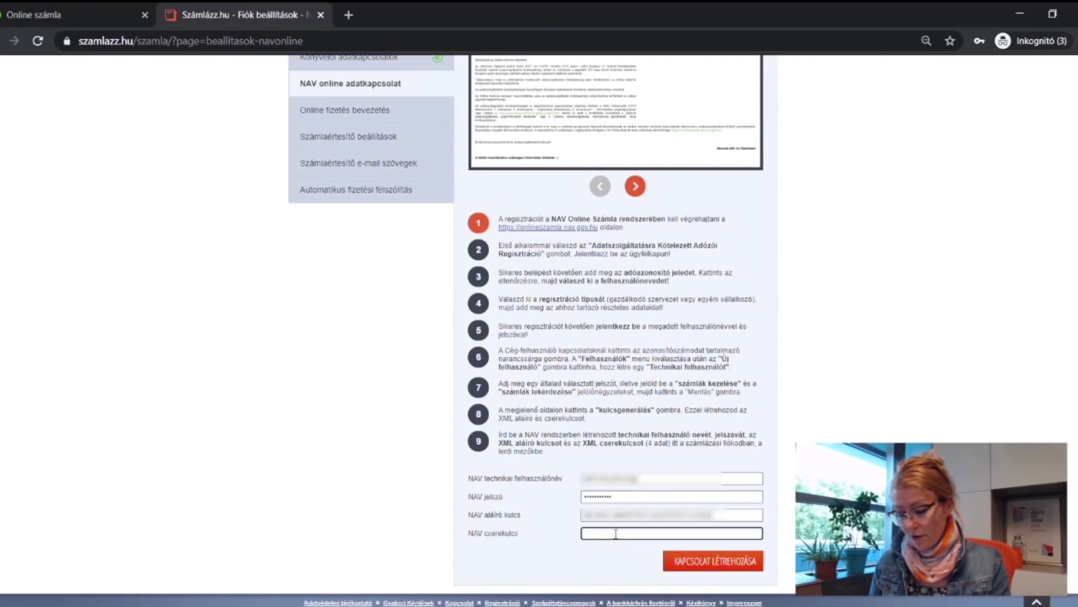
key(ctrl+v)
key(ctrl+v)
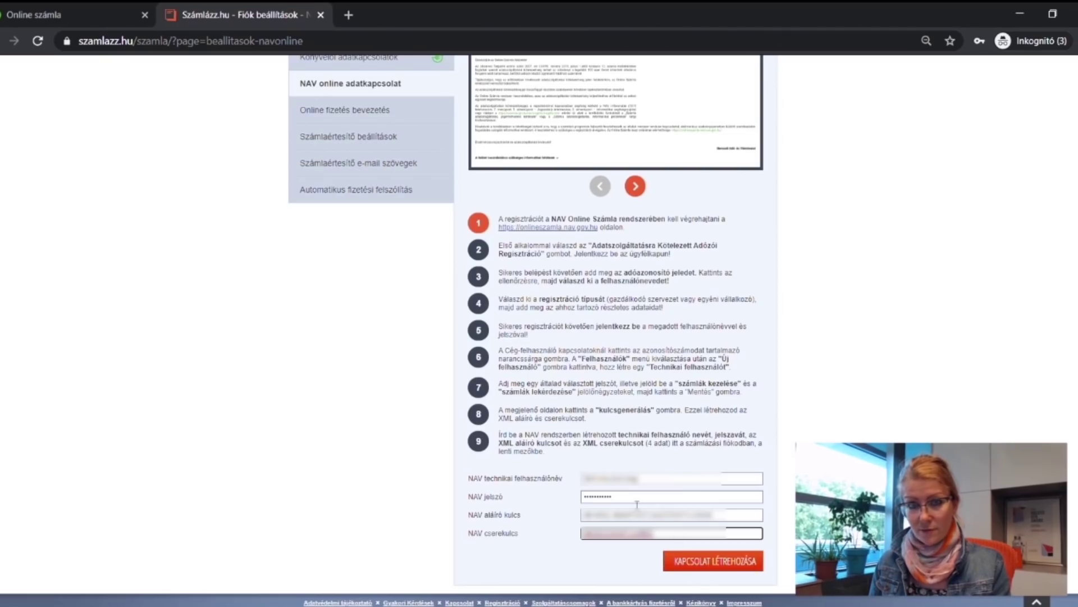
click(717, 562)
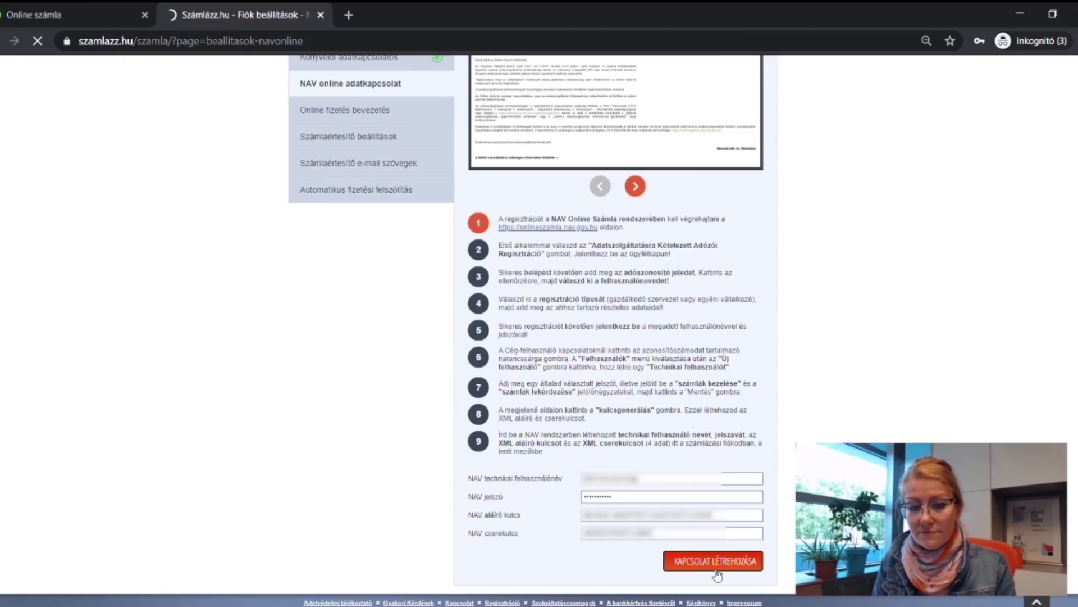